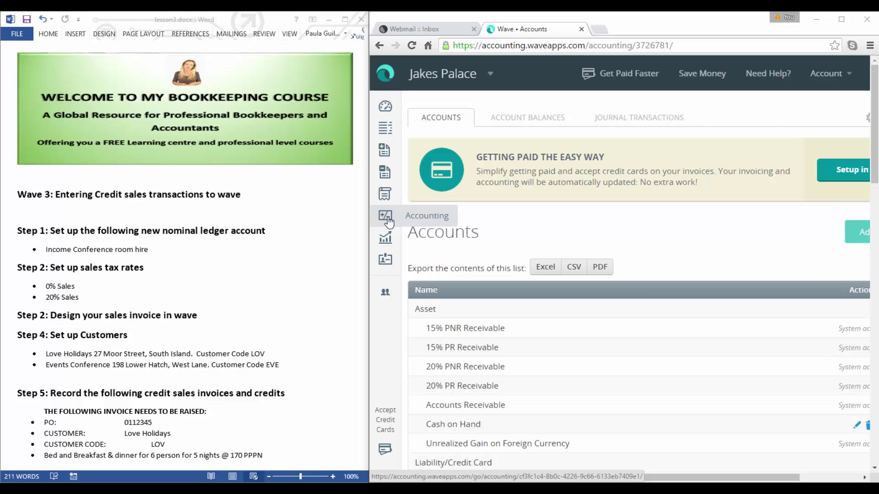
Start a new account of type Income > Sales Products & Services > Banquets & Events.
left_click(863, 235)
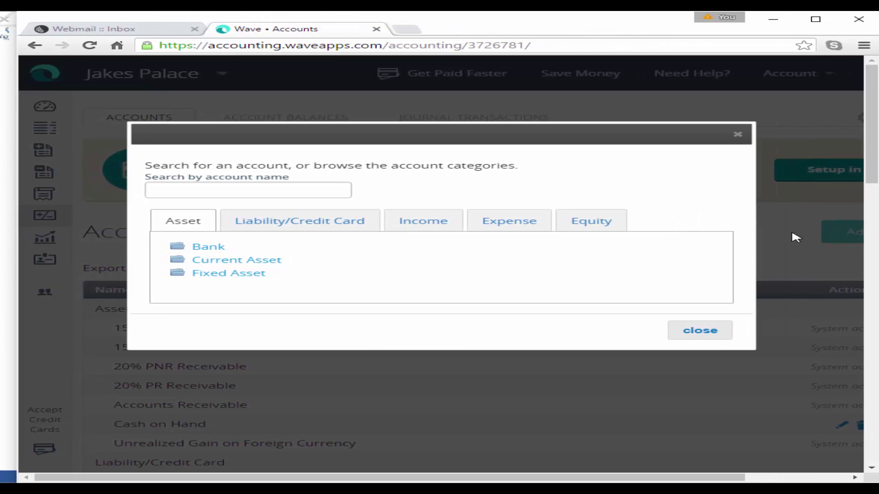
left_click(429, 222)
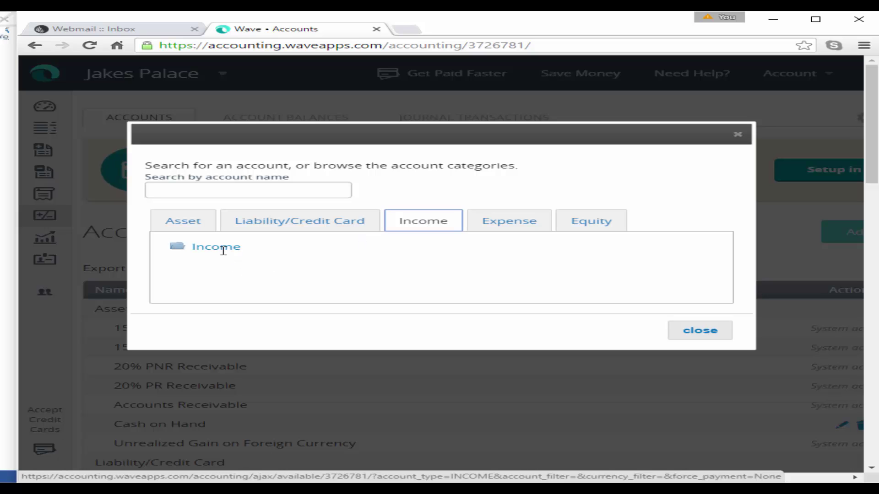
left_click(183, 248)
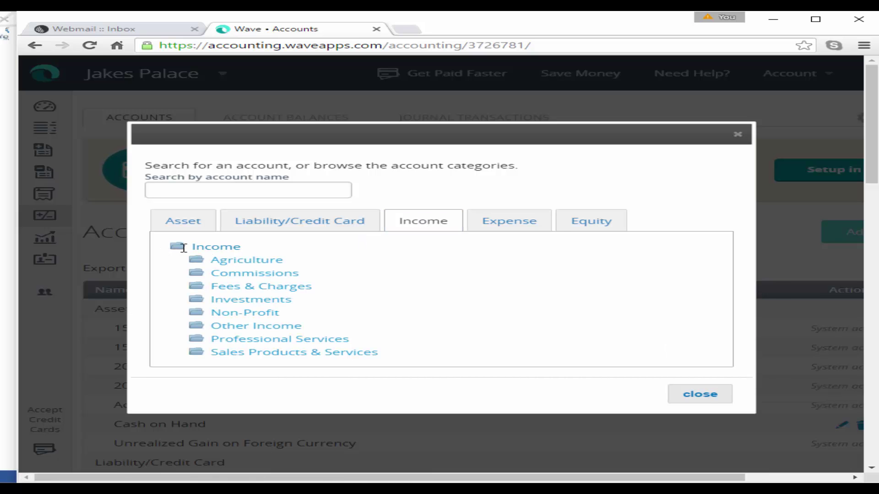
scroll(206, 245, "down", 3)
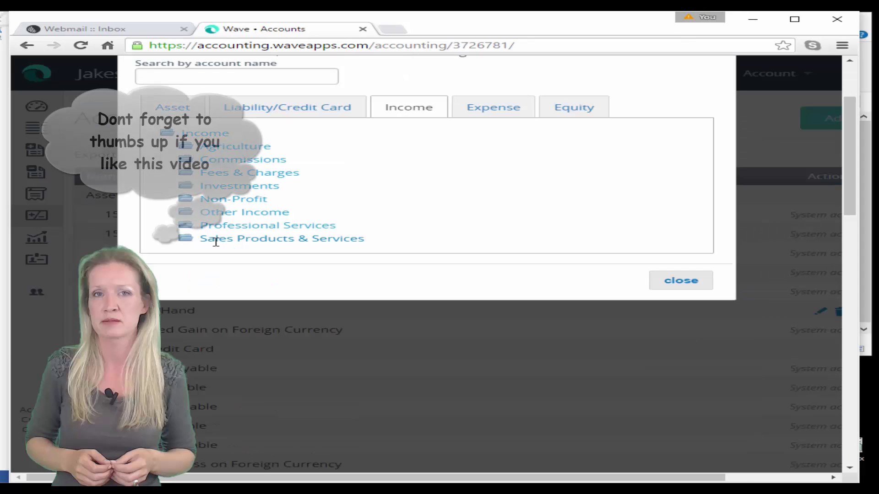
left_click(226, 241)
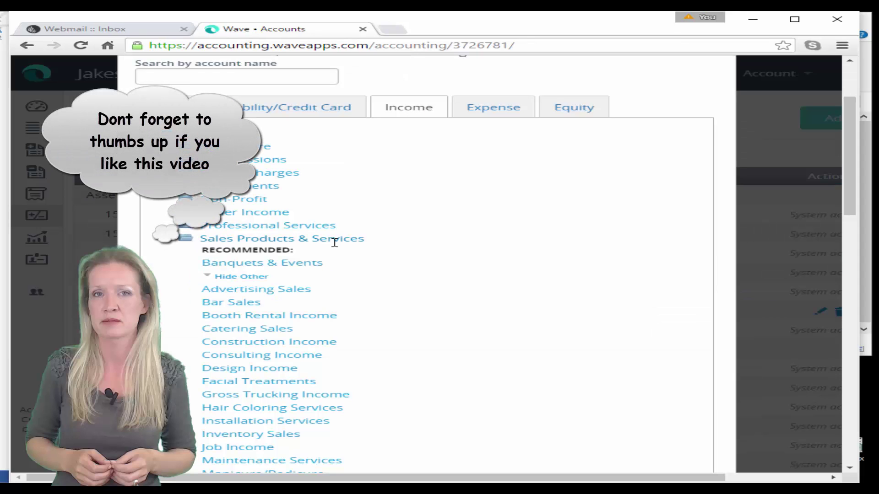
left_click(243, 264)
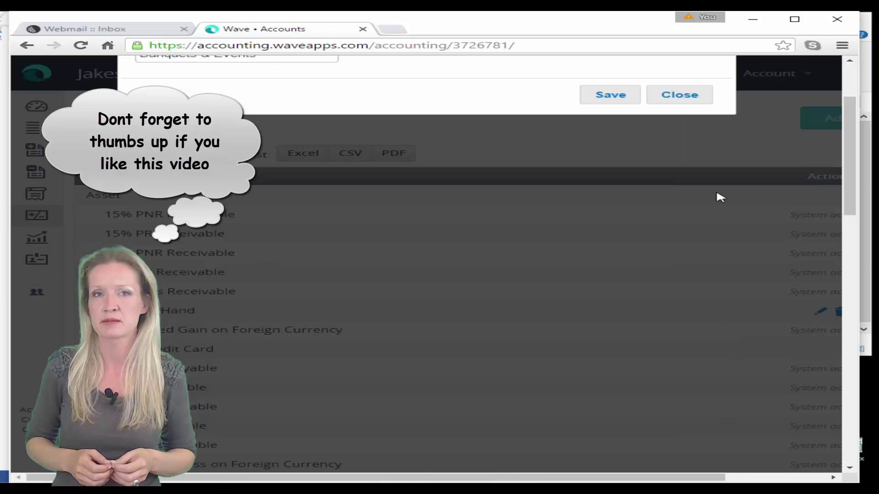
scroll(850, 183, "up", 3)
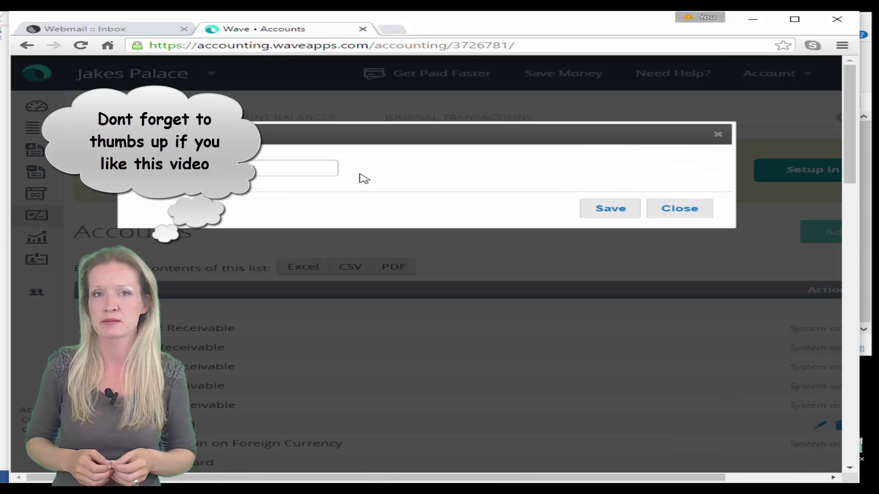
Name the account 'Income - Conference room hire' and save it to the chart of accounts.
type("Income - Conference room hire")
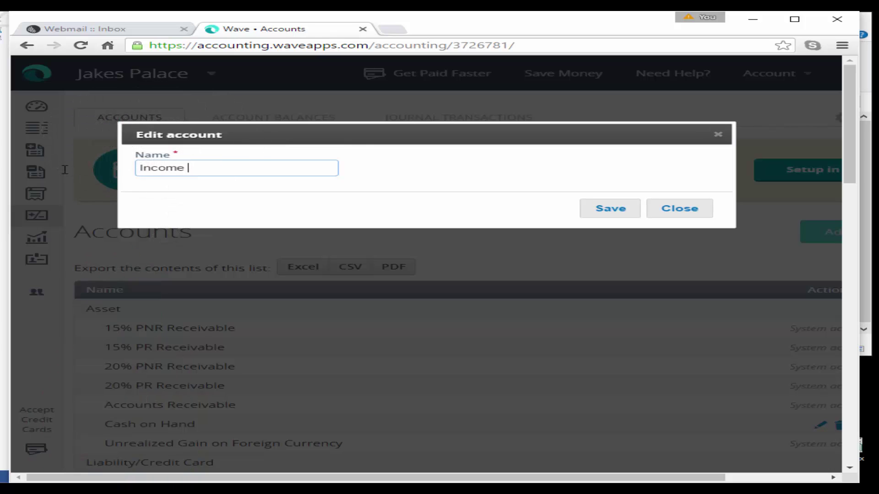
left_click(614, 212)
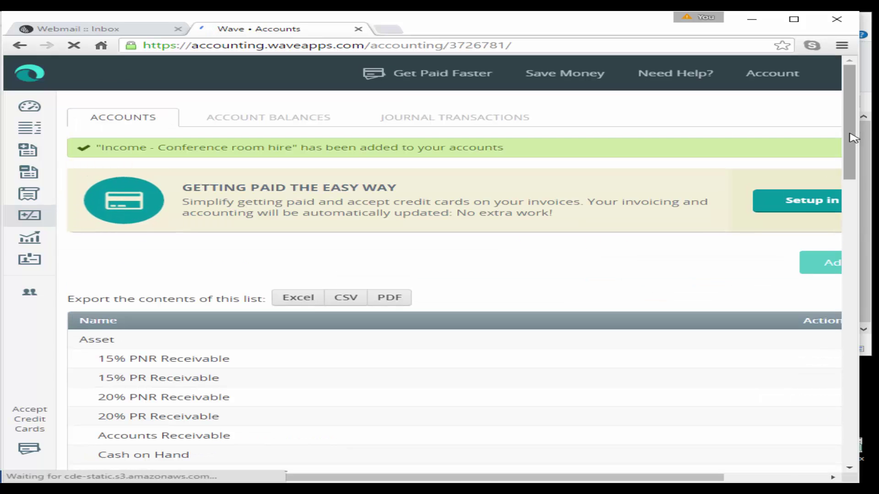
left_click_drag(852, 146, 846, 234)
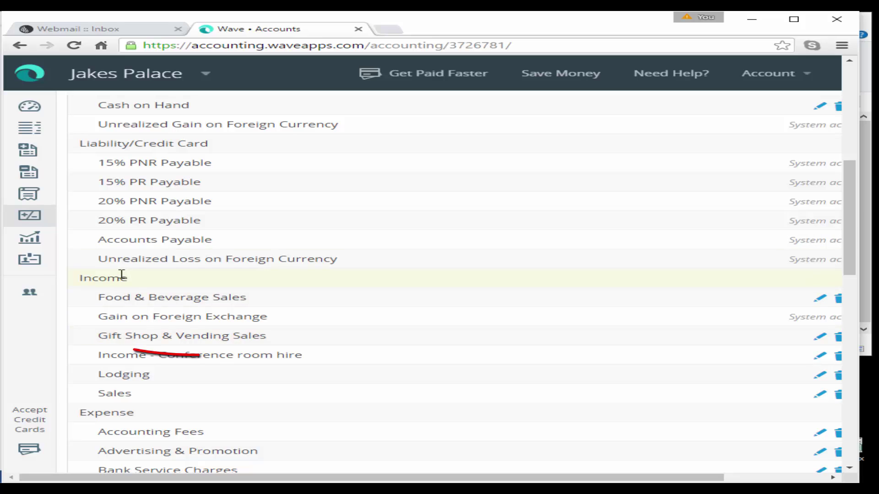
scroll(238, 358, "down", 1)
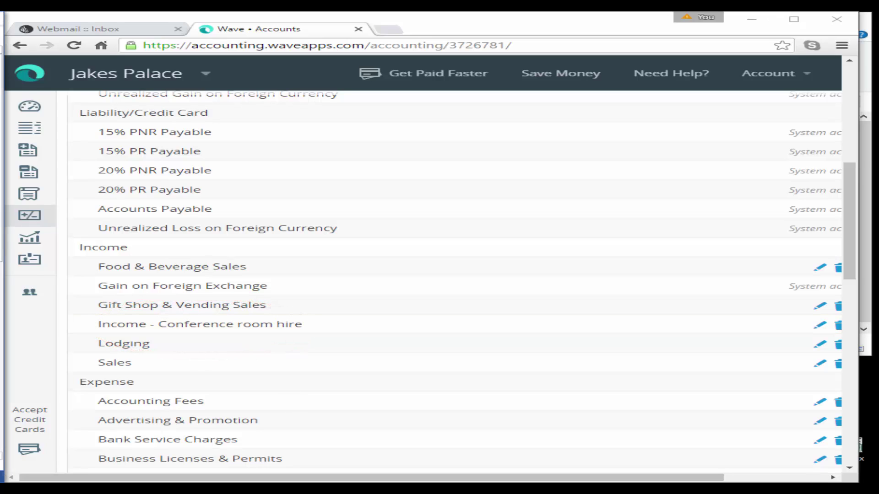
left_click_drag(843, 171, 826, 87)
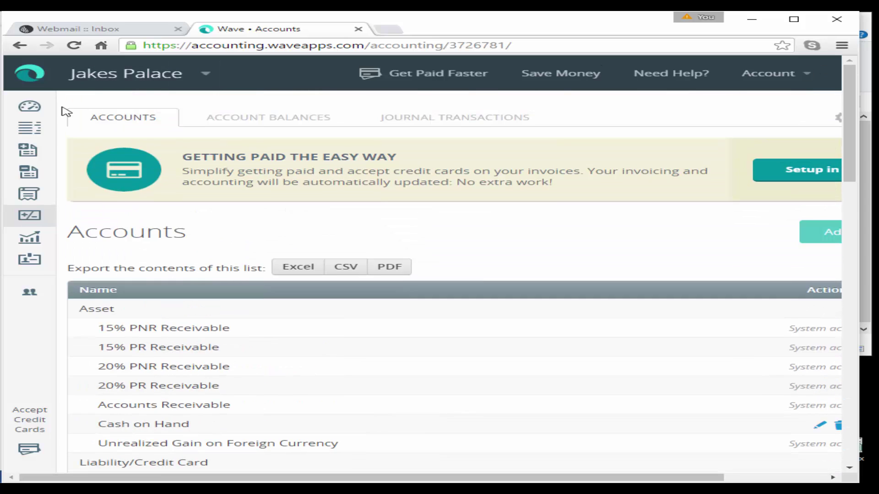
Start a new sales tax named '0% Sales' and fill in its abbreviation and description.
left_click(26, 113)
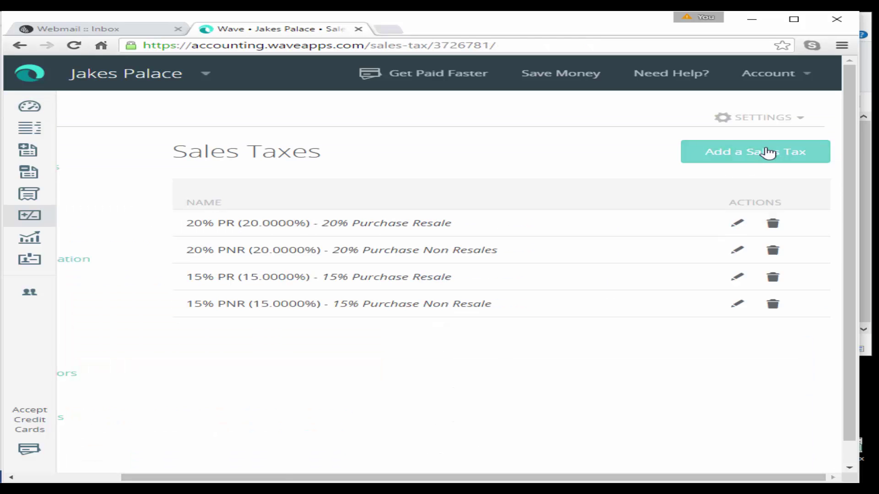
left_click(760, 153)
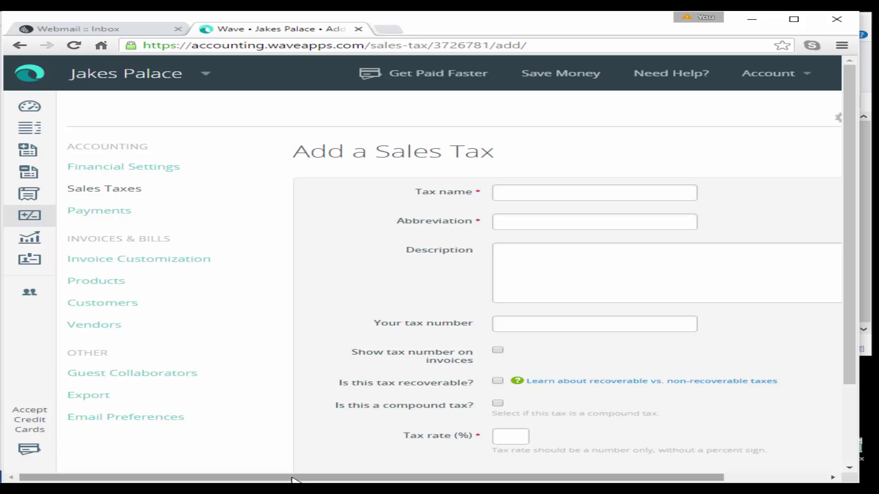
left_click_drag(249, 476, 423, 475)
left_click(418, 194)
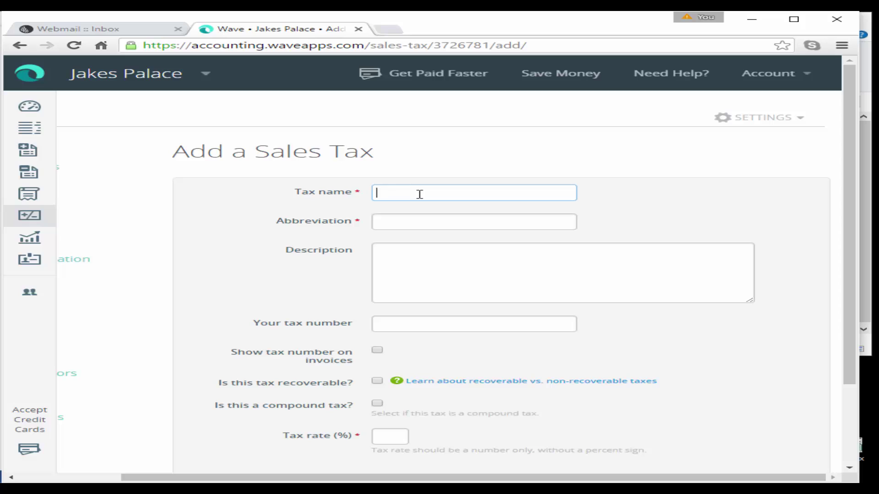
type("0% Sales")
key("Tab")
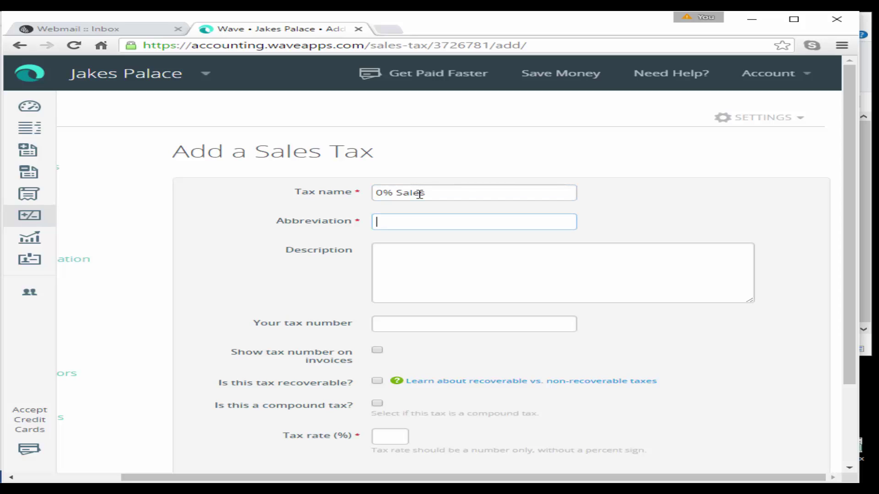
type("0% S")
left_click(400, 254)
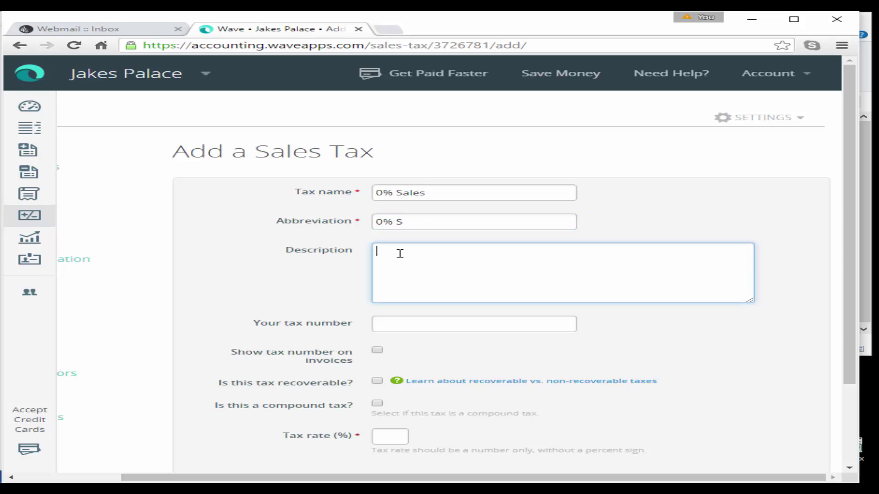
type("0% Sale")
key("BackSpace")
key("BackSpace")
key("BackSpace")
type("ales")
Show the tax on invoices, make it recoverable at rate 0, and save; then save the 20% Sales tax.
left_click(377, 350)
left_click(377, 381)
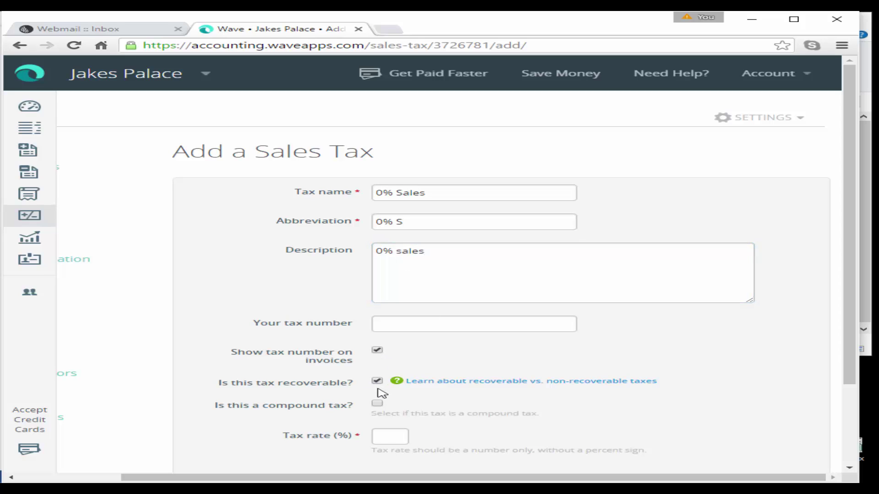
left_click(392, 434)
type("0")
scroll(399, 435, "down", 2)
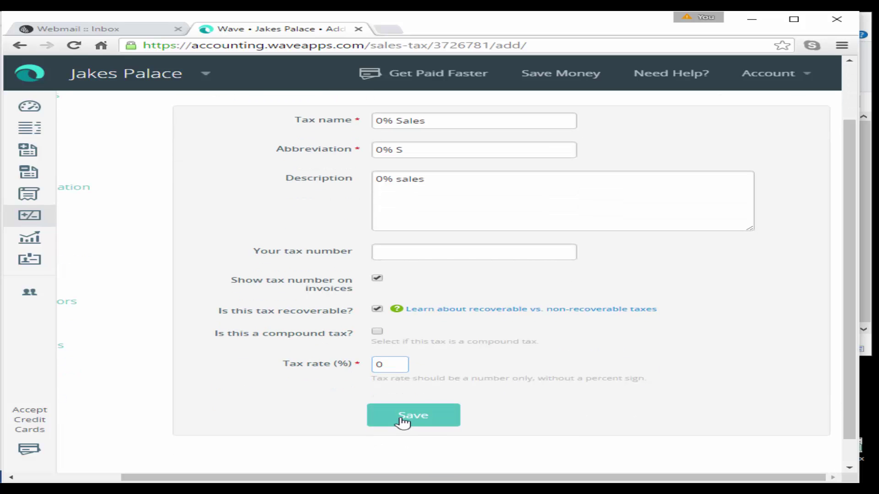
left_click(402, 421)
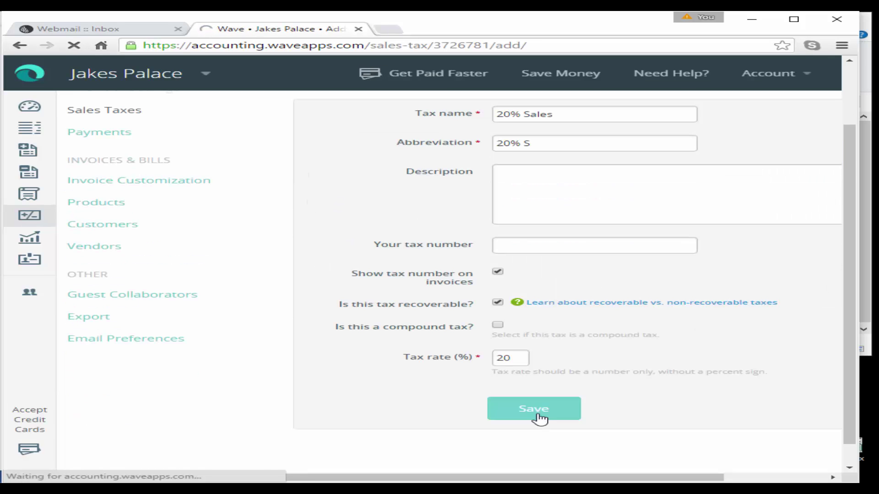
left_click(535, 414)
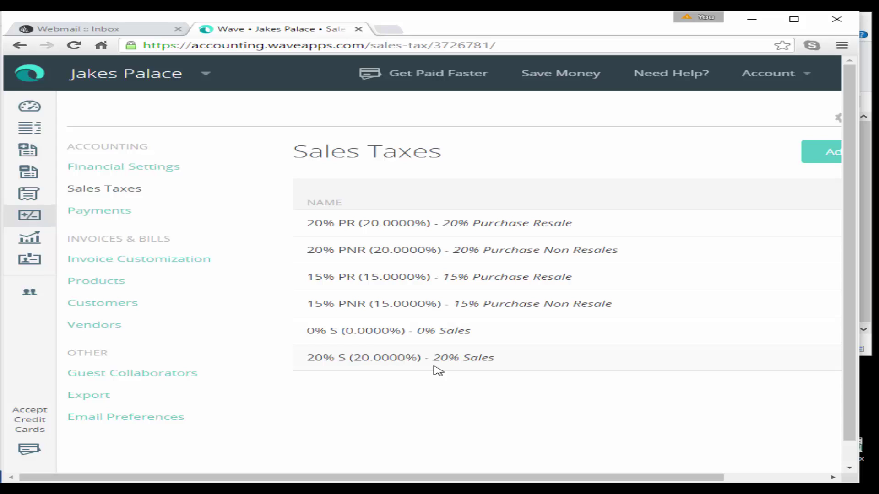
Open Invoice Customization full-screen and preview the Contemporary, Classic and Modern templates in turn.
left_click(103, 263)
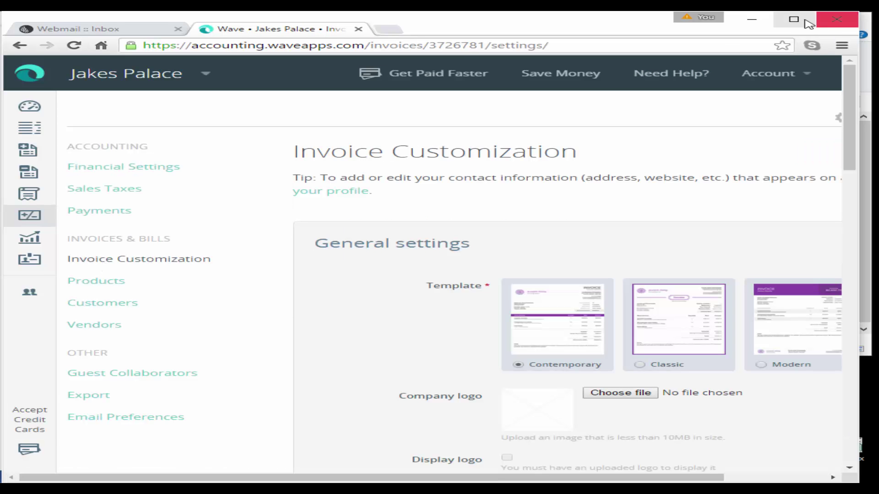
left_click(805, 20)
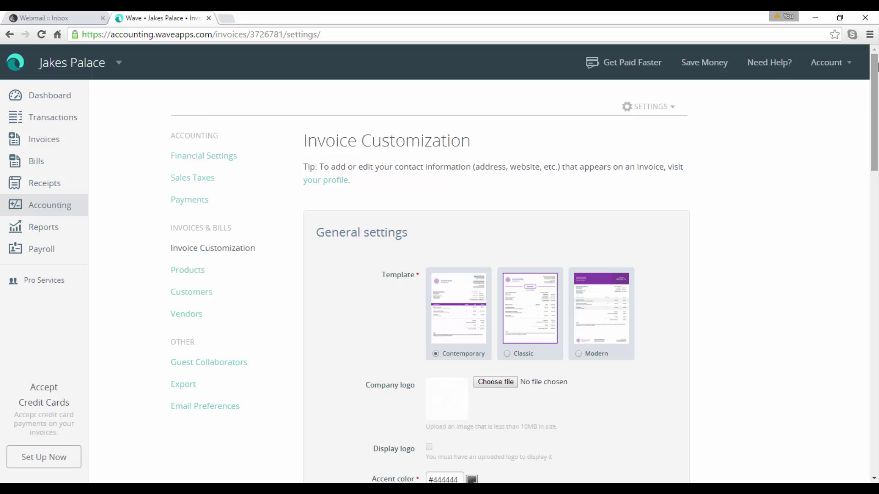
left_click_drag(875, 73, 872, 92)
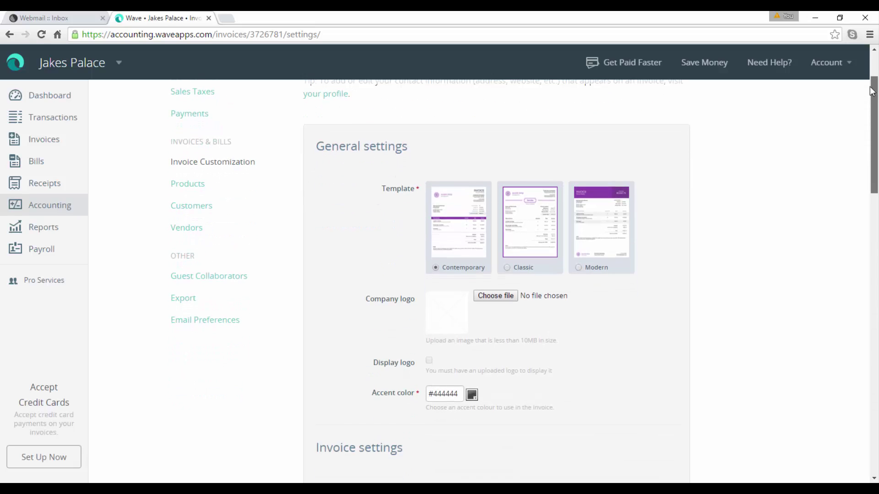
left_click(449, 225)
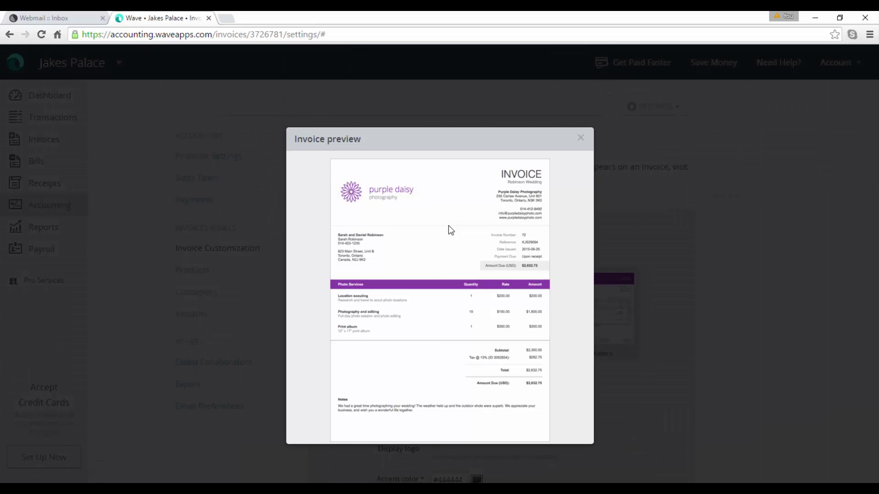
left_click(581, 139)
left_click(527, 324)
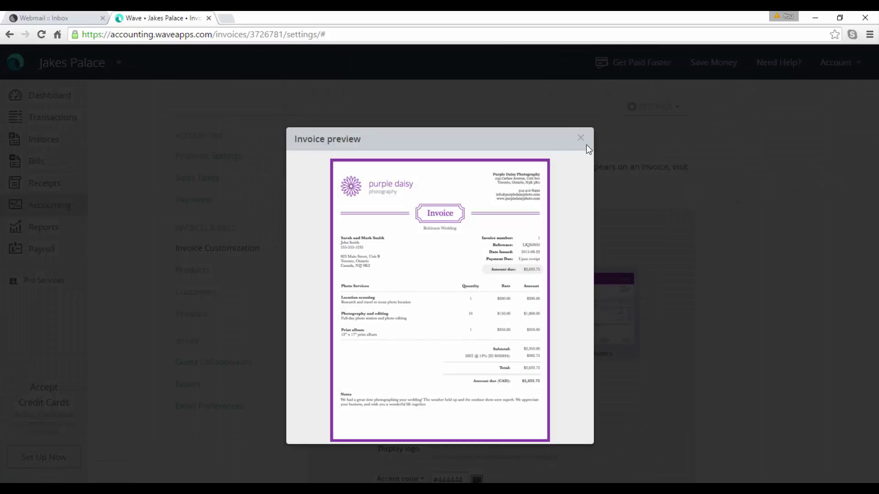
left_click(580, 139)
left_click(597, 337)
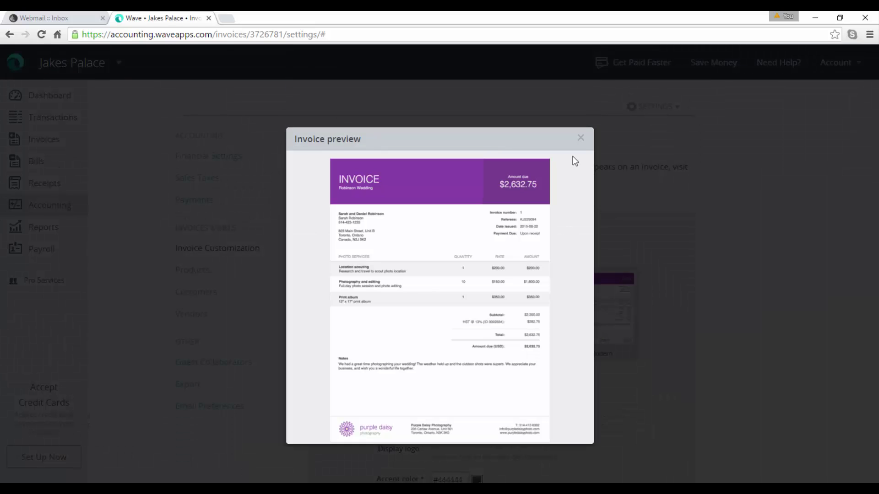
left_click(582, 138)
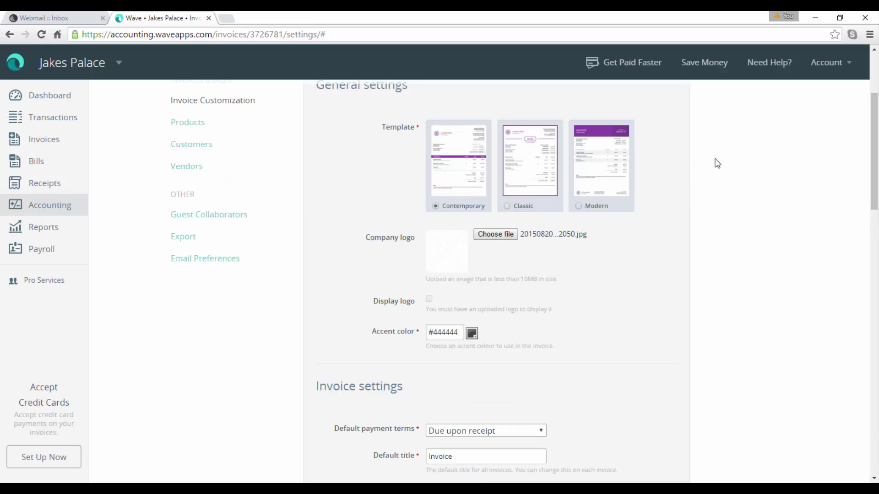
Make invoices due within 30 days by default.
left_click_drag(873, 142, 870, 215)
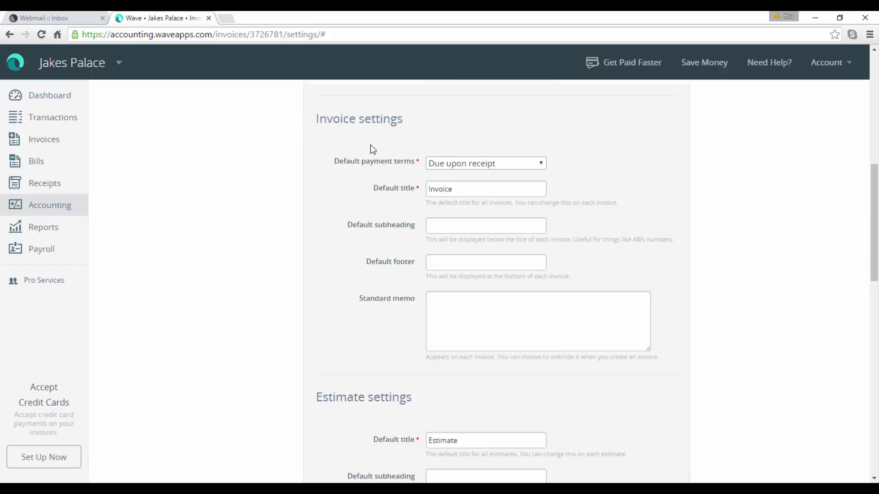
left_click(542, 165)
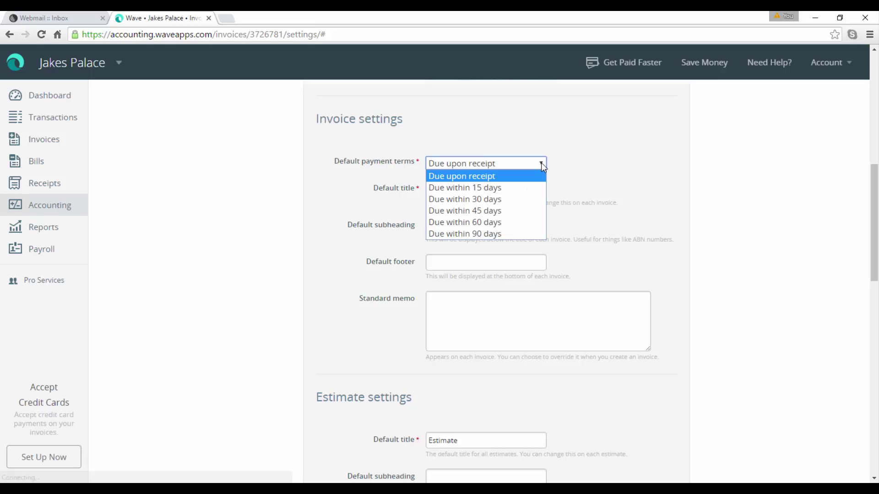
left_click(499, 198)
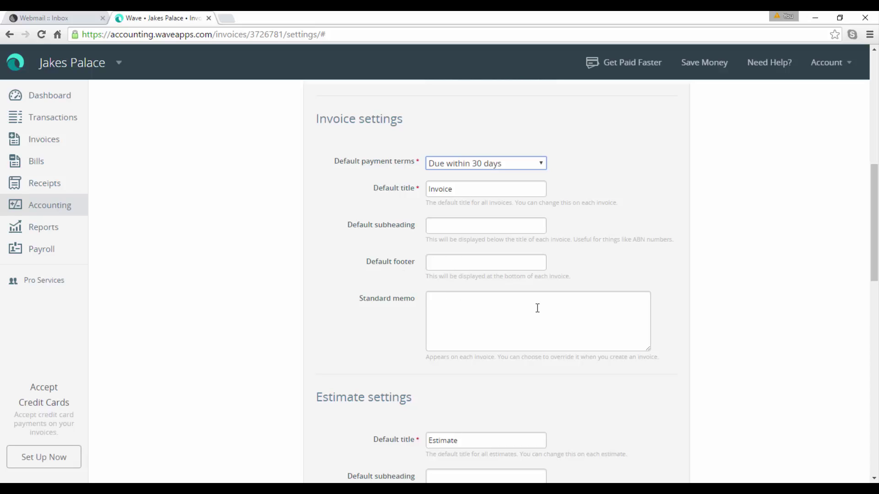
Title the invoice columns Services, Nights and Rate, and save the invoice settings.
left_click_drag(873, 200, 874, 267)
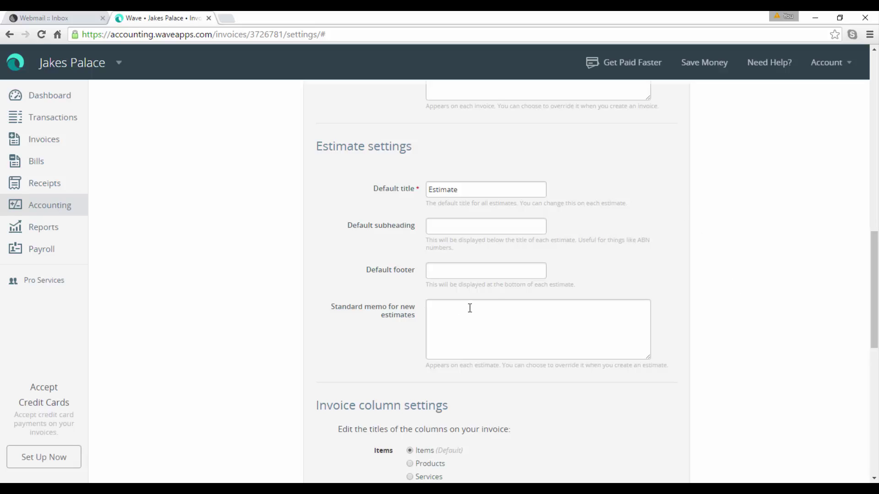
left_click_drag(875, 256, 868, 334)
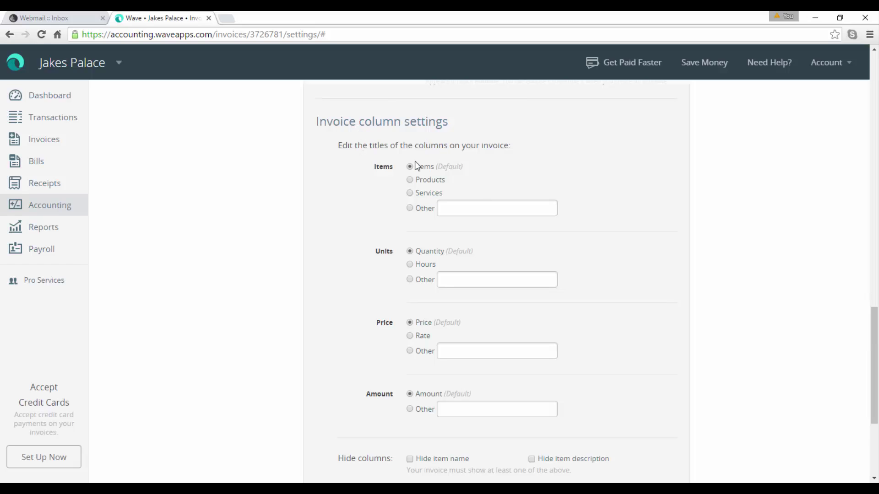
left_click(410, 193)
left_click(410, 280)
type("Nights")
left_click(410, 336)
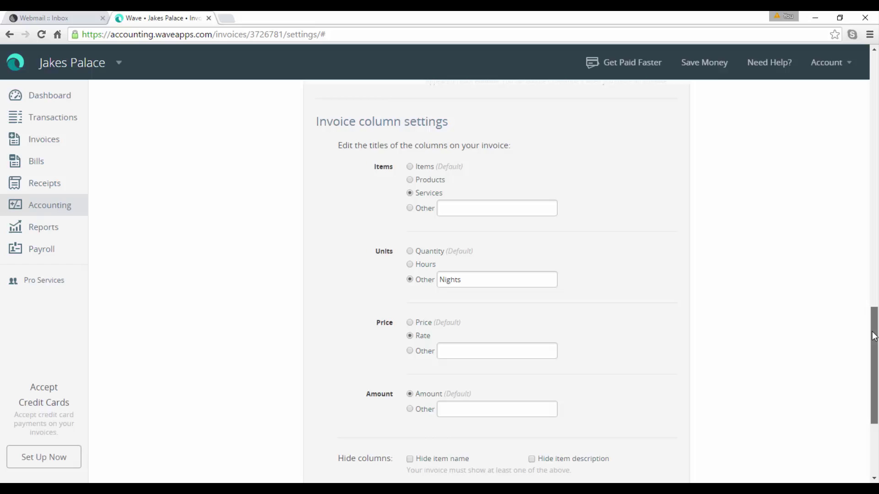
left_click_drag(874, 320, 862, 387)
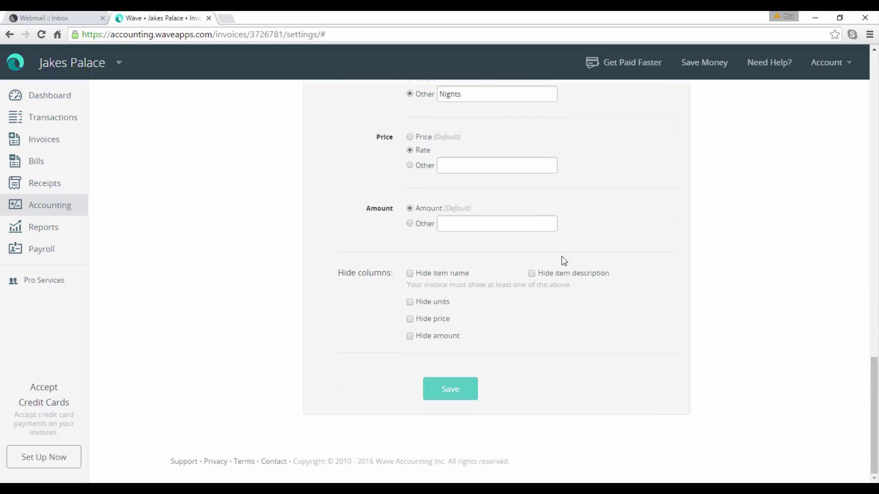
left_click(461, 389)
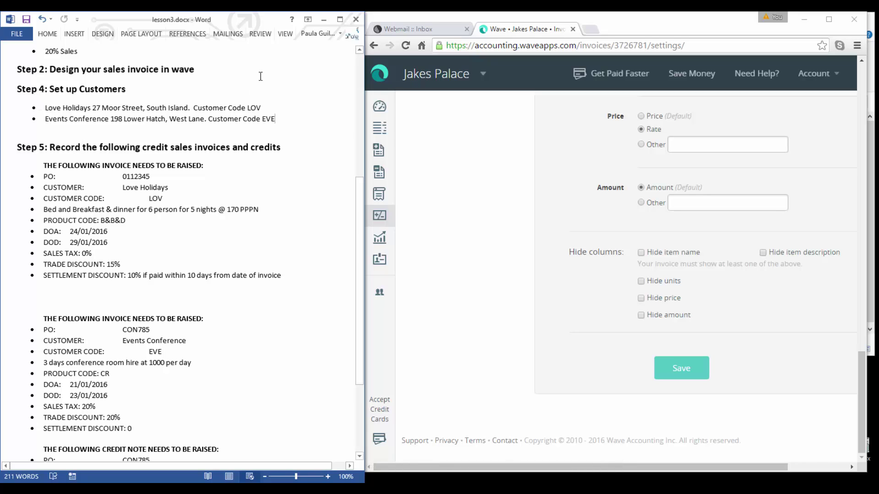
From the business dashboard, go to Invoice Customization via the Settings menu.
left_click(379, 108)
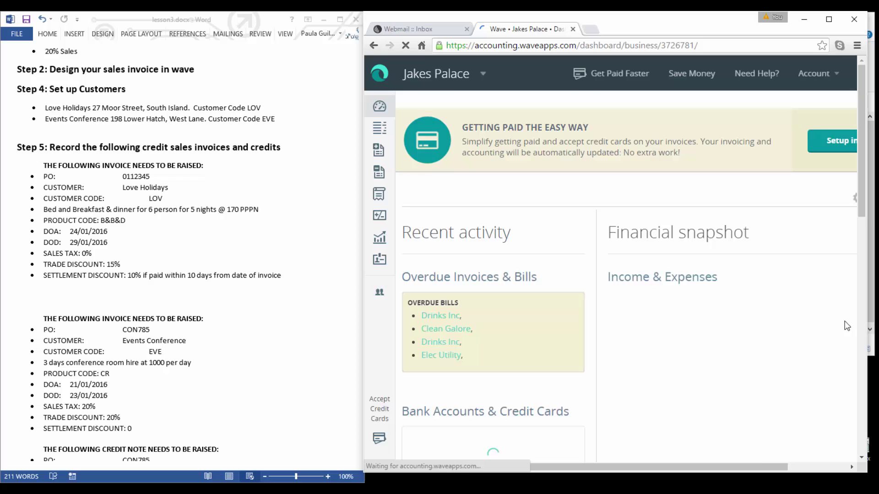
left_click_drag(730, 468, 789, 468)
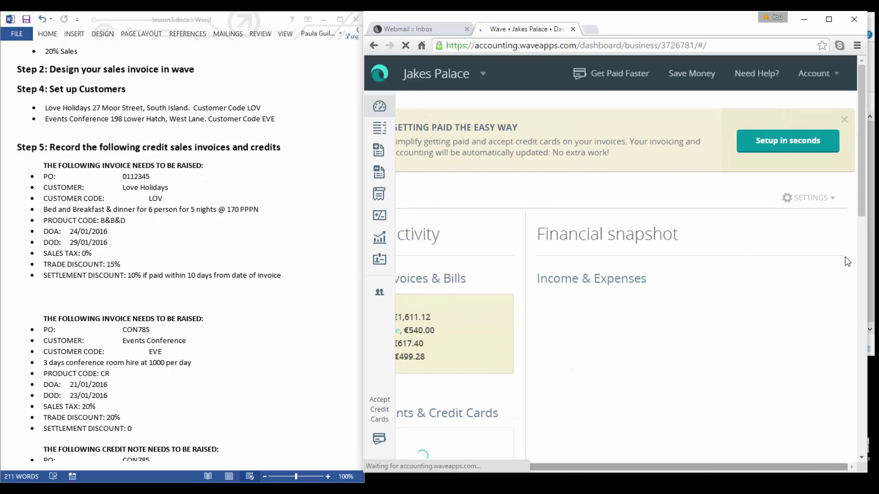
left_click(803, 199)
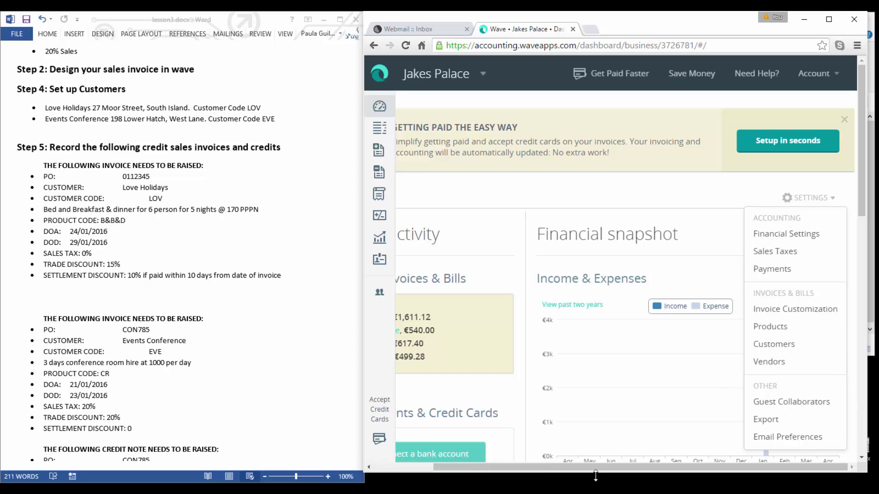
left_click_drag(532, 467, 473, 466)
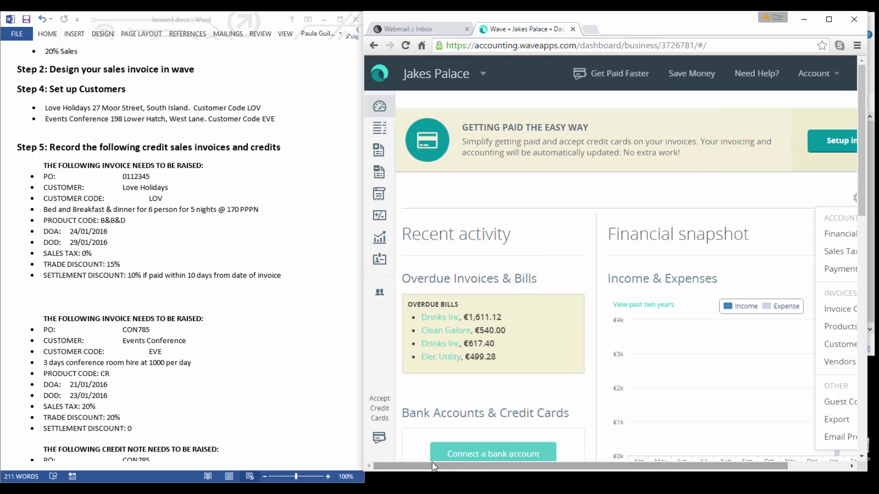
left_click(378, 153)
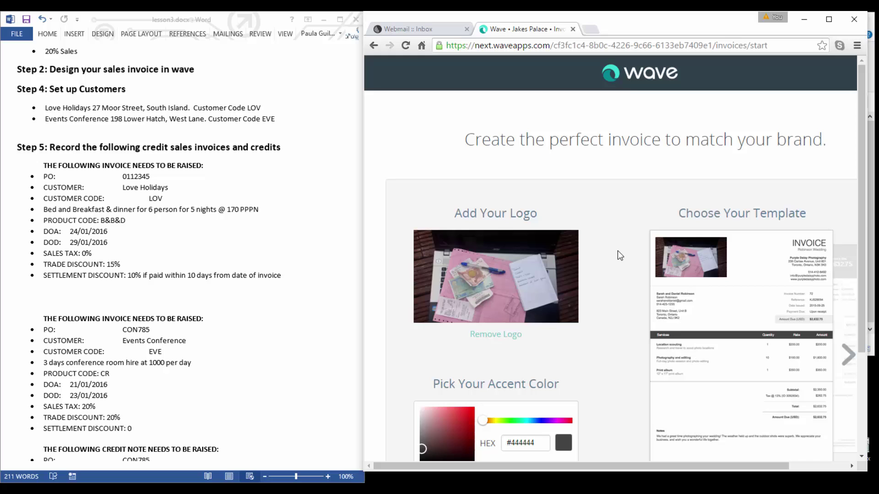
Accept the invoice design, dismiss the welcome message, and widen the window to show the invoice form.
scroll(855, 248, "down", 2)
scroll(854, 247, "down", 2)
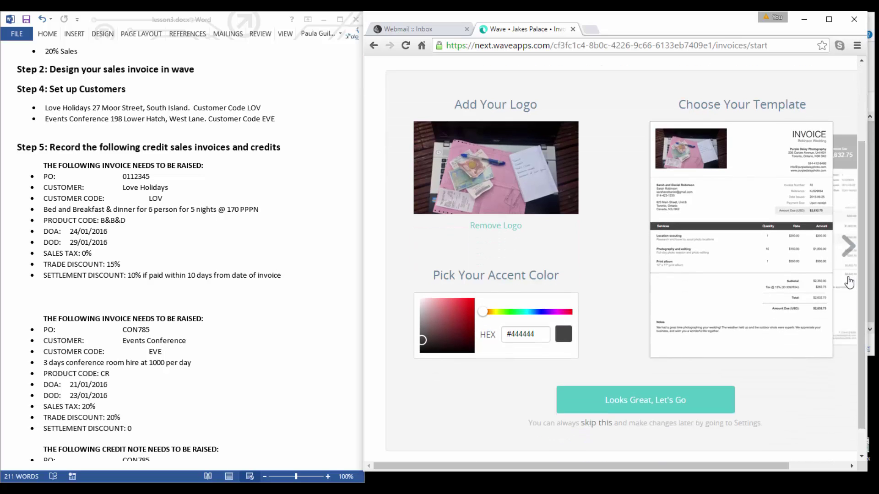
left_click(648, 401)
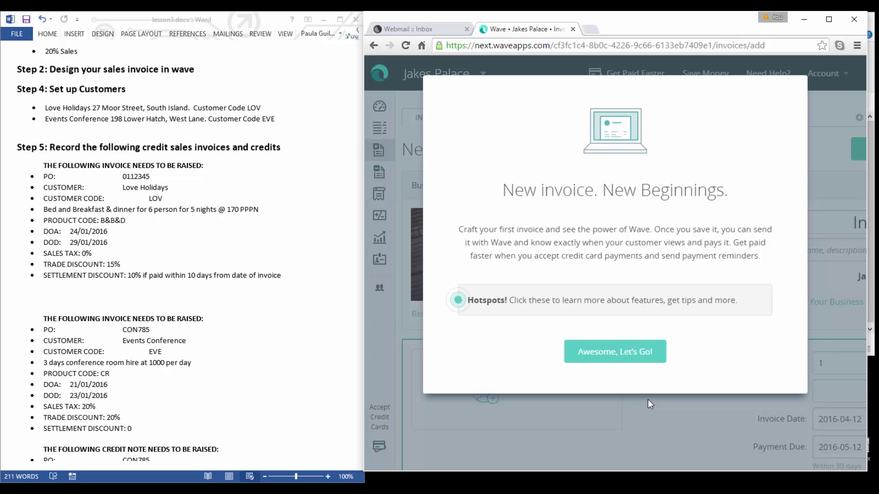
left_click(645, 350)
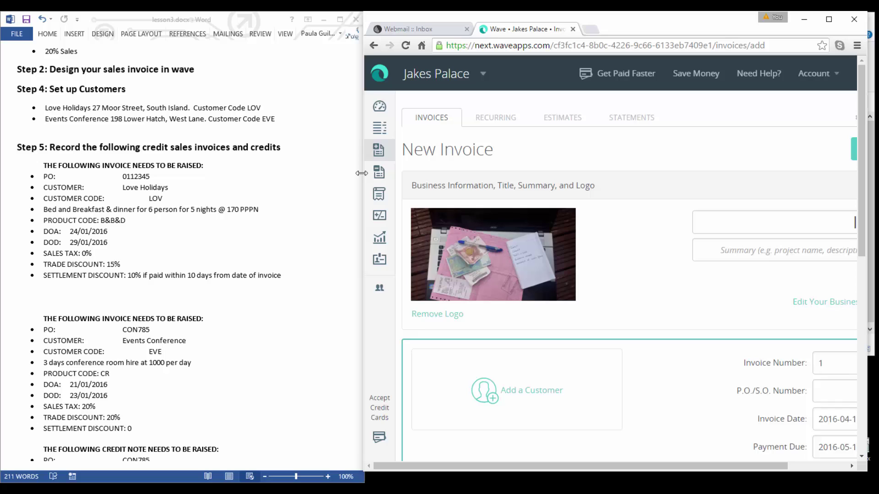
left_click_drag(362, 173, 283, 176)
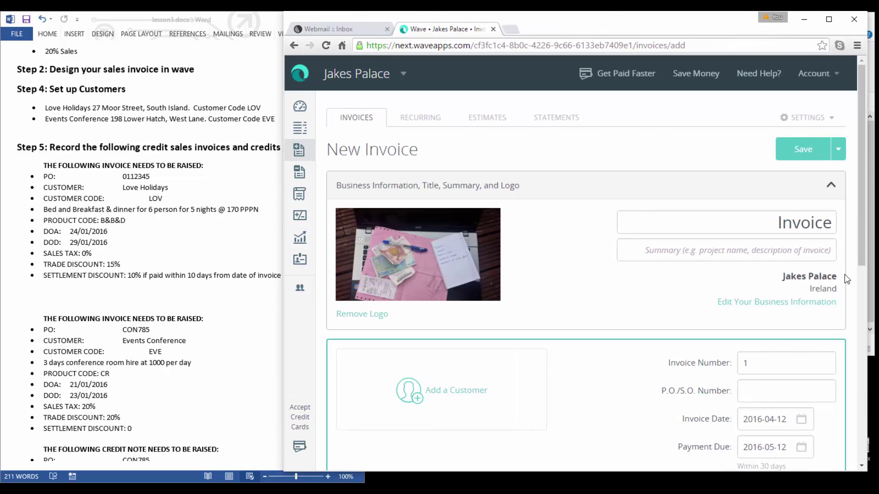
left_click_drag(862, 261, 864, 312)
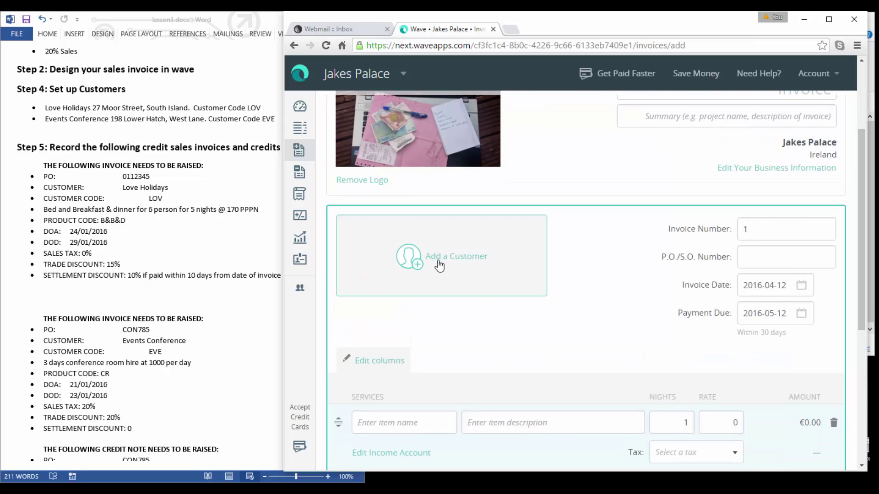
Start a new customer named Love Holidays with EUR as the currency.
left_click(438, 264)
type("Love H")
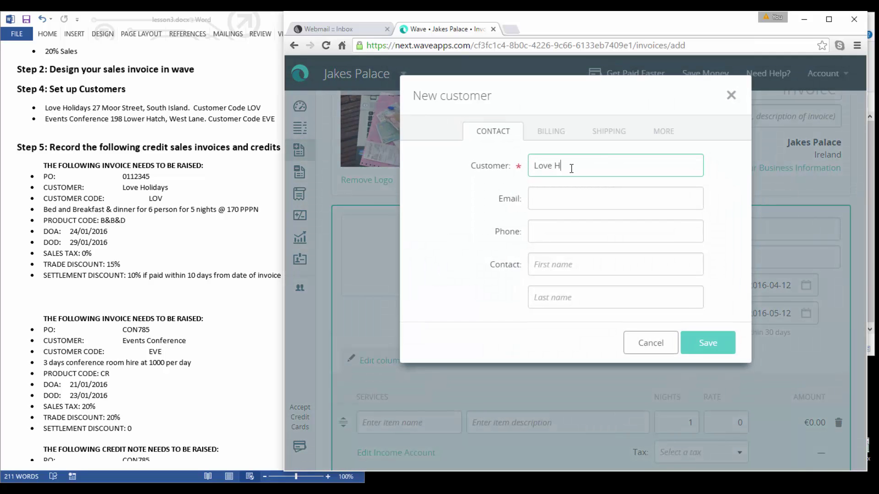
type("olidays")
left_click(550, 131)
left_click(691, 172)
scroll(595, 321, "down", 5)
left_click(578, 349)
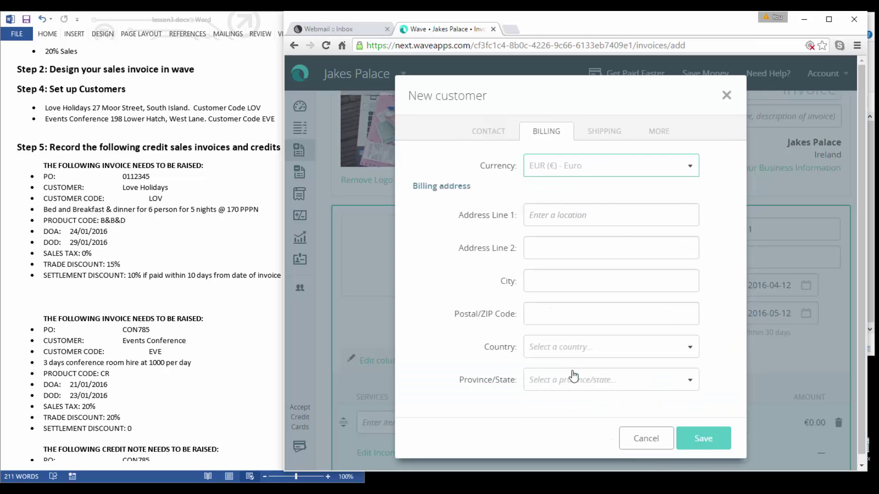
Enter the customer's billing street address and town, with Ireland as the country.
left_click(580, 226)
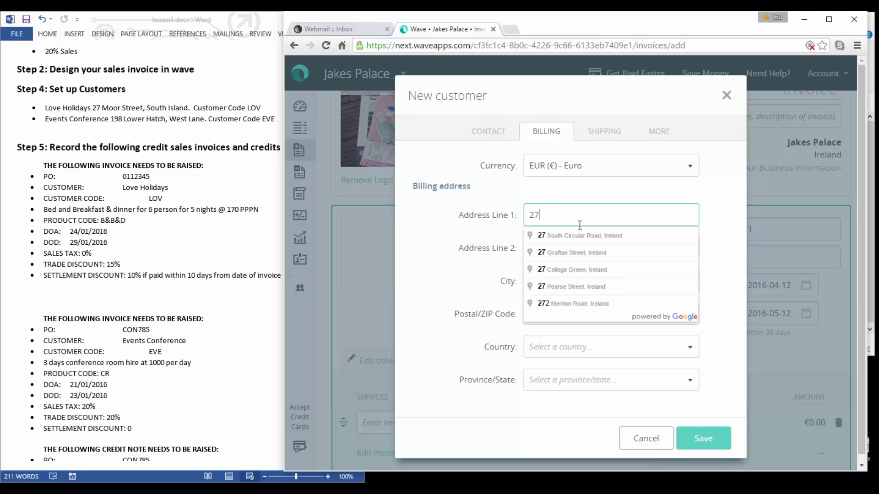
key("Tab")
type("South Island")
key("Tab")
key("Tab")
key("Tab")
type("Ire")
left_click(533, 417)
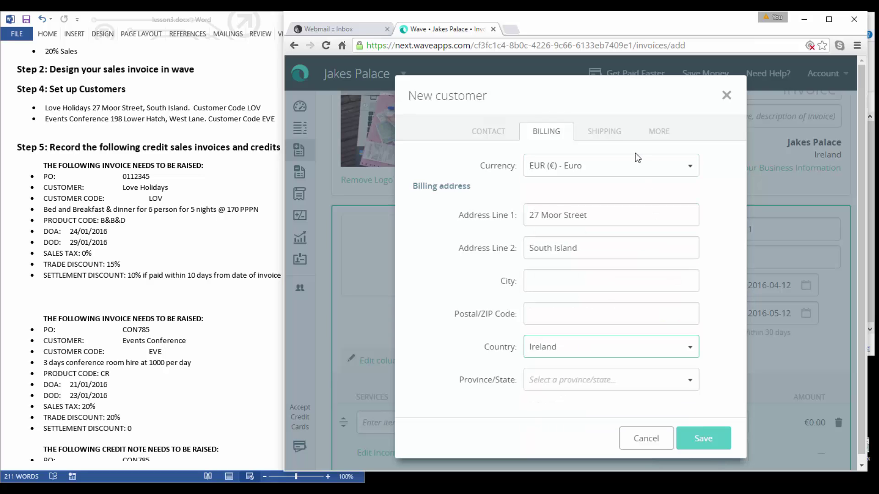
Give the customer account number LOV and save the new customer.
left_click(609, 137)
left_click(659, 134)
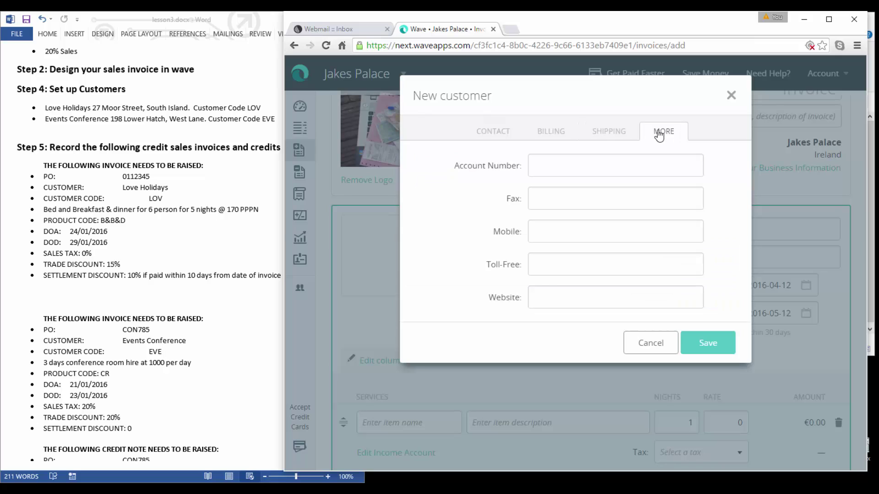
left_click(588, 166)
type("LOV")
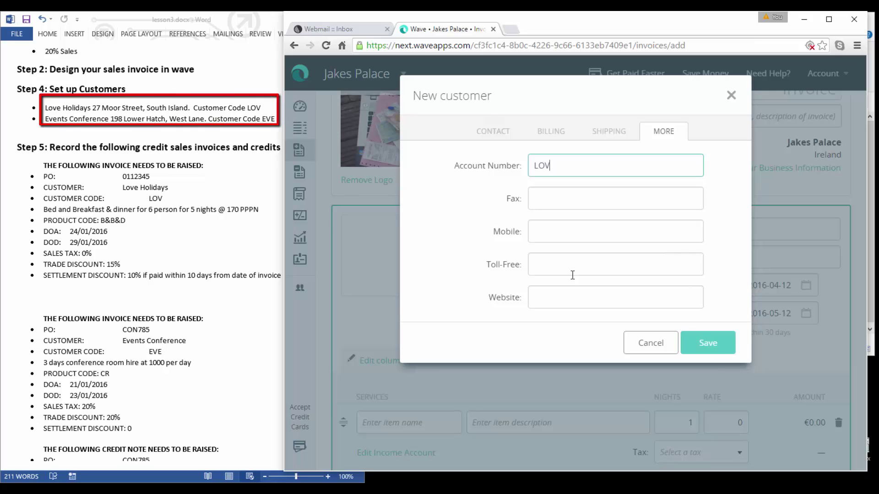
left_click(722, 350)
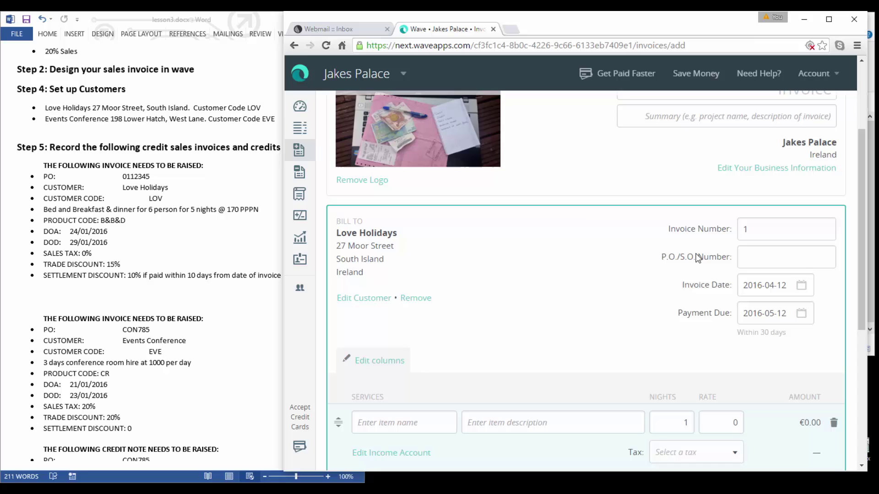
Enter P.O. number 0112345 and set the invoice date 2016-01-29 from the calendar.
left_click_drag(760, 228, 738, 228)
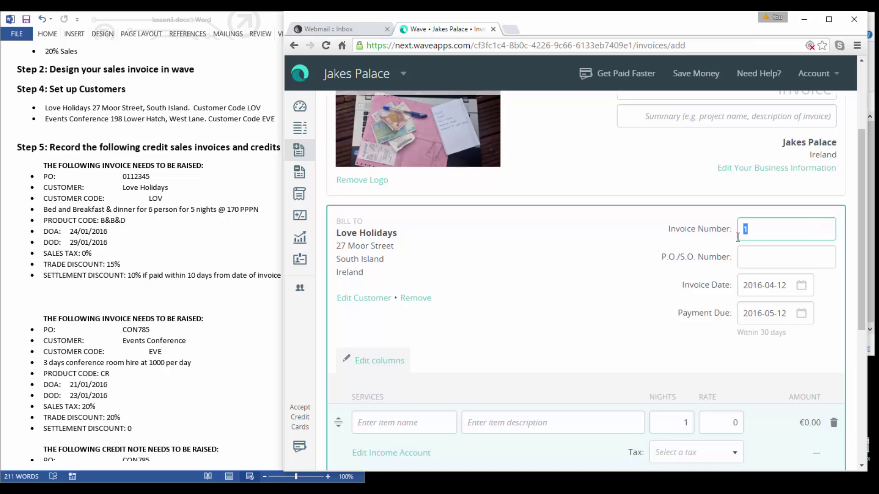
left_click(744, 259)
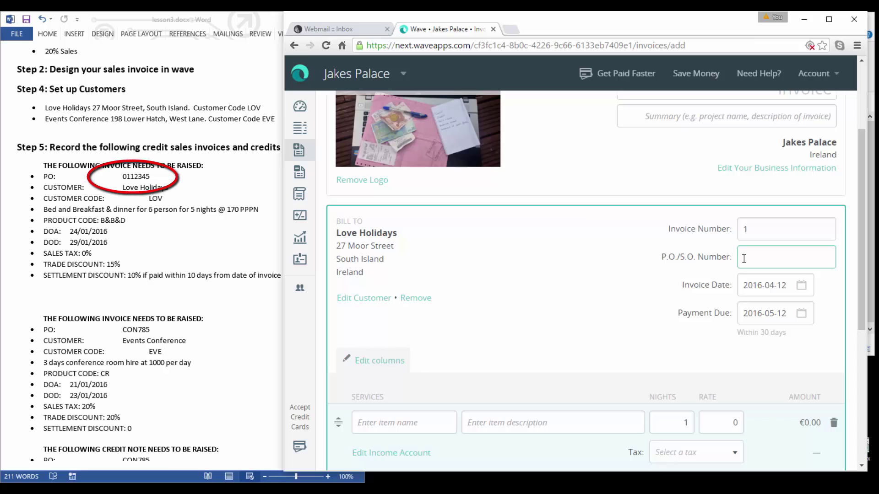
type("011")
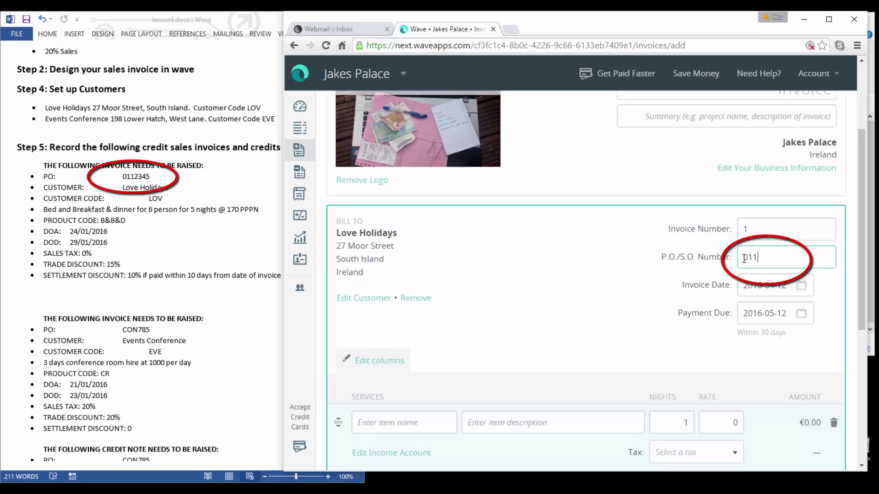
type("2345")
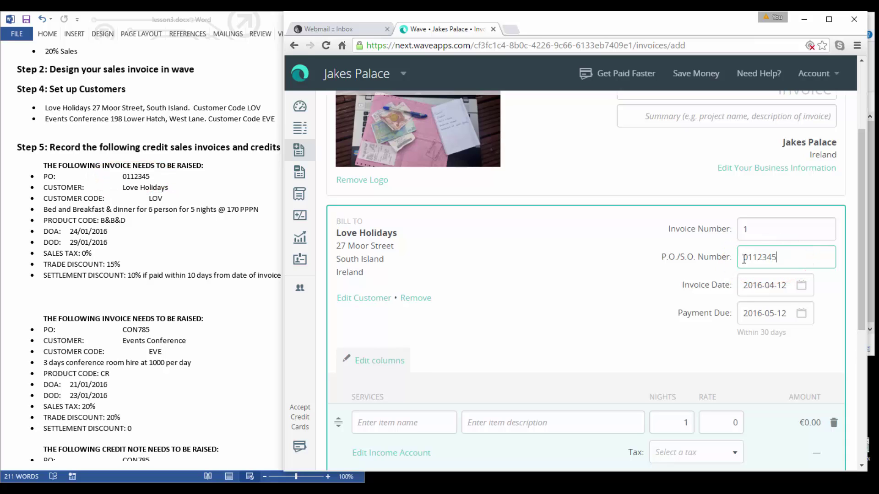
left_click(801, 286)
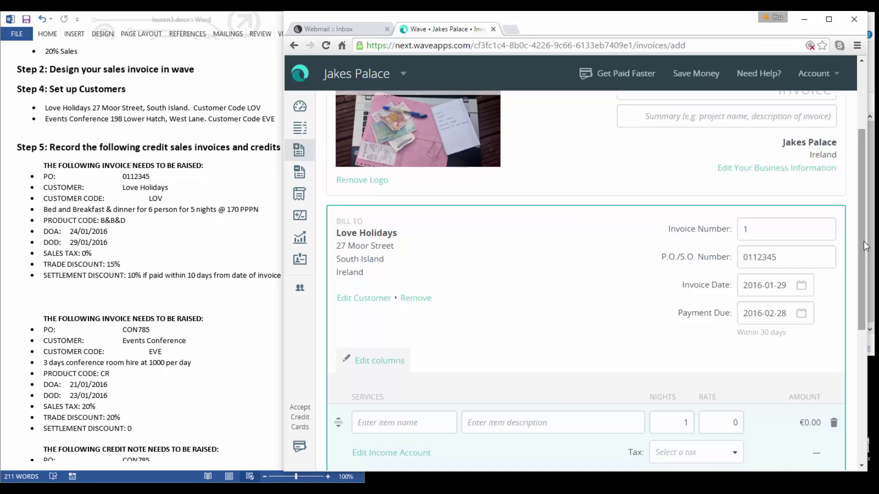
left_click_drag(865, 246, 857, 285)
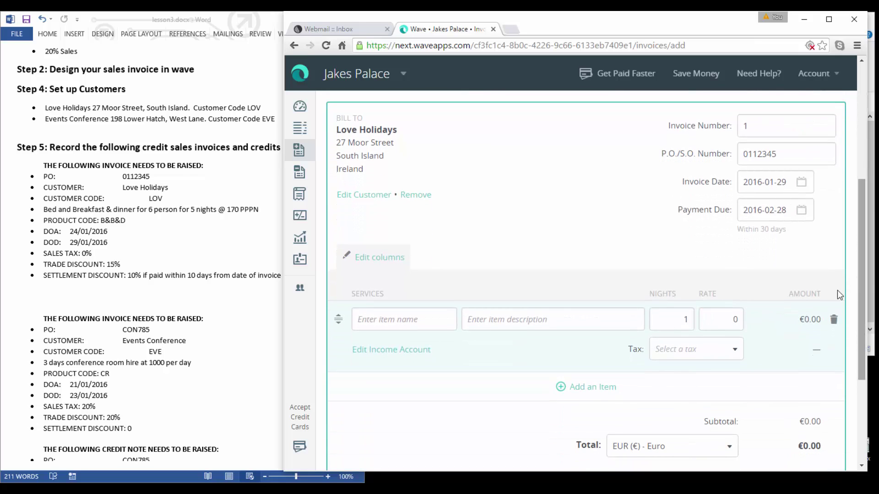
Add a B&B income line of 30 nights at a rate of 170.
left_click(434, 319)
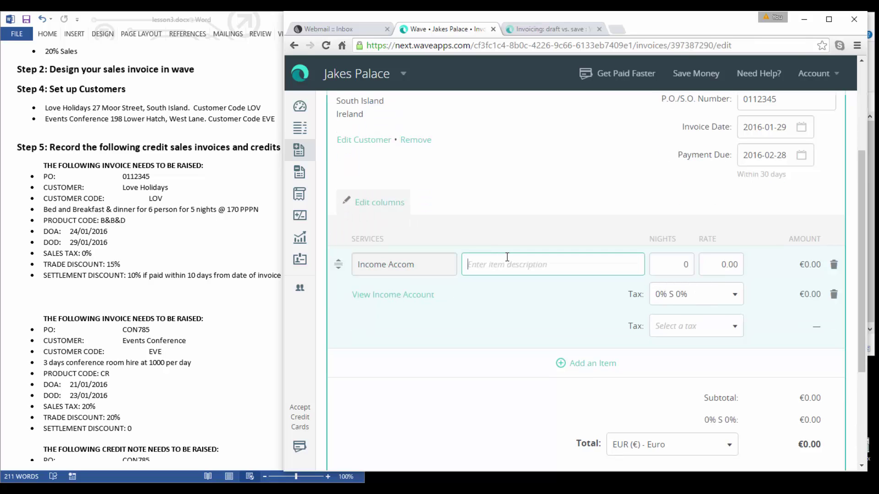
type("B&B")
key("Tab")
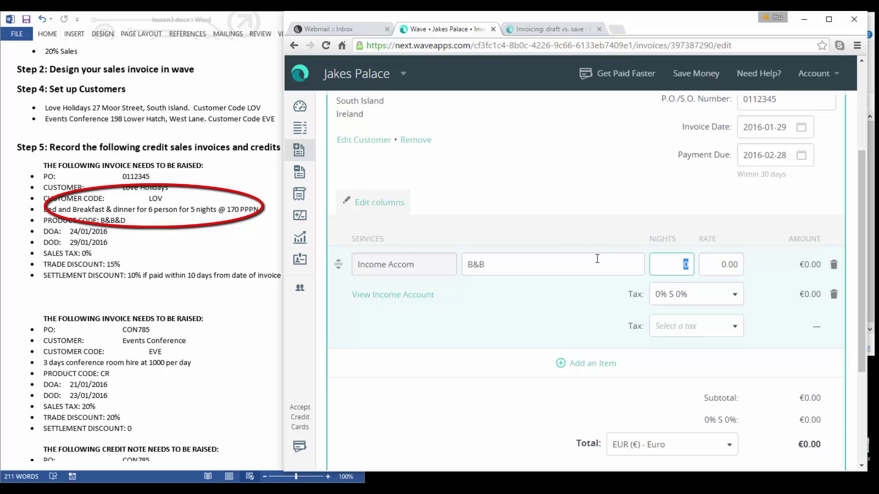
type("30")
key("Tab")
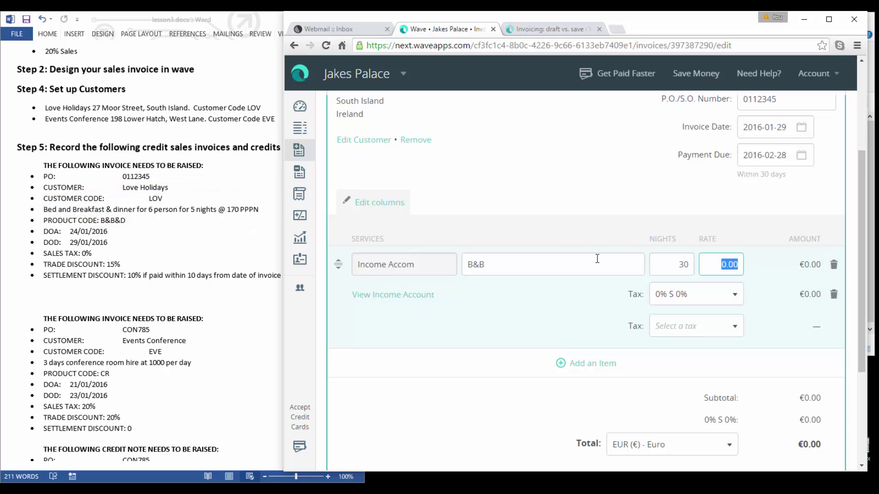
type("170")
key("Tab")
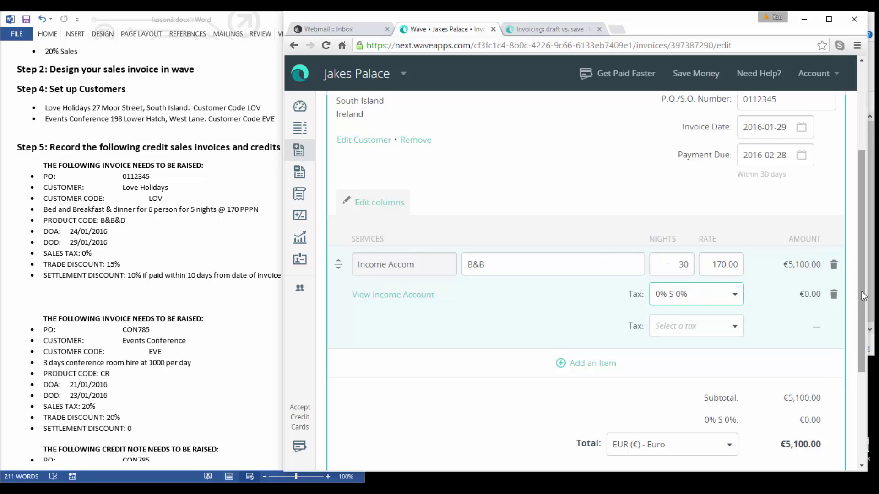
left_click_drag(862, 291, 861, 338)
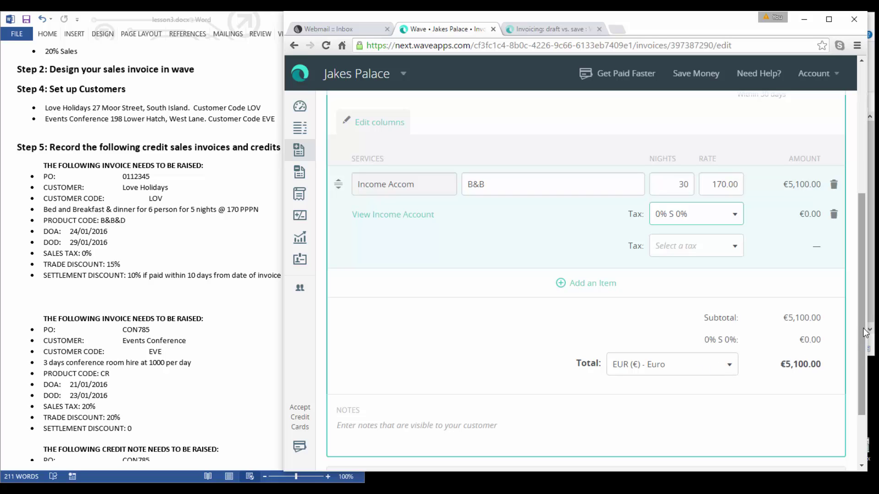
left_click_drag(865, 333, 854, 368)
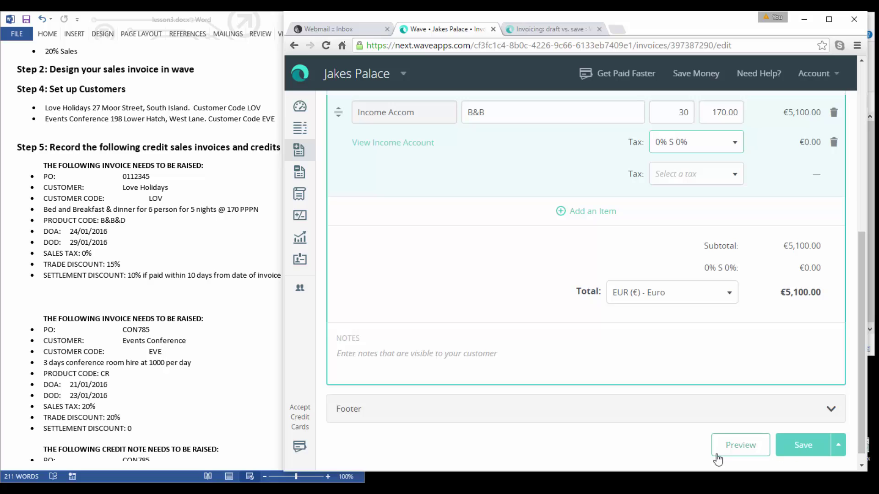
Save Invoice #1 for €5,100.00, review it, and start another invoice from More Actions.
left_click(797, 454)
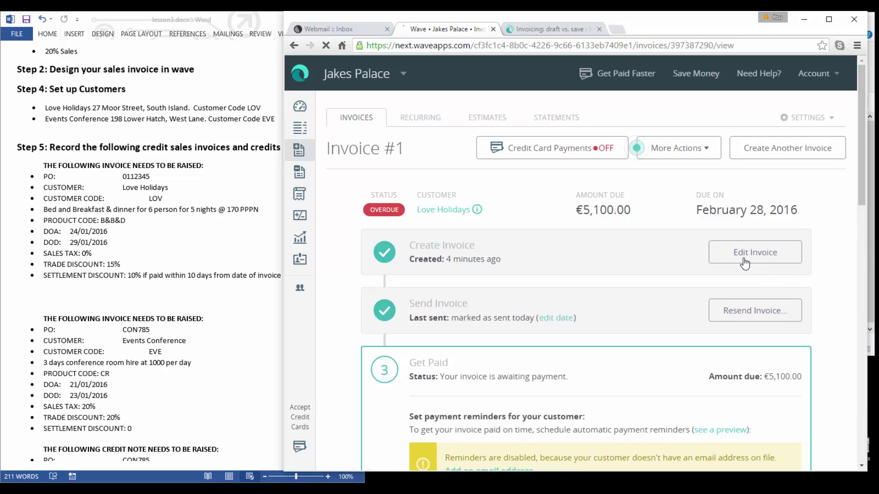
left_click_drag(862, 182, 857, 241)
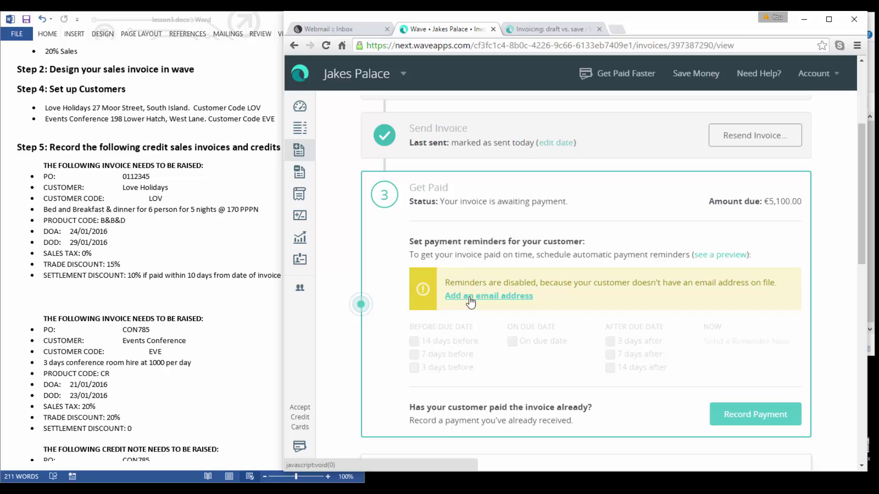
left_click_drag(861, 234, 858, 280)
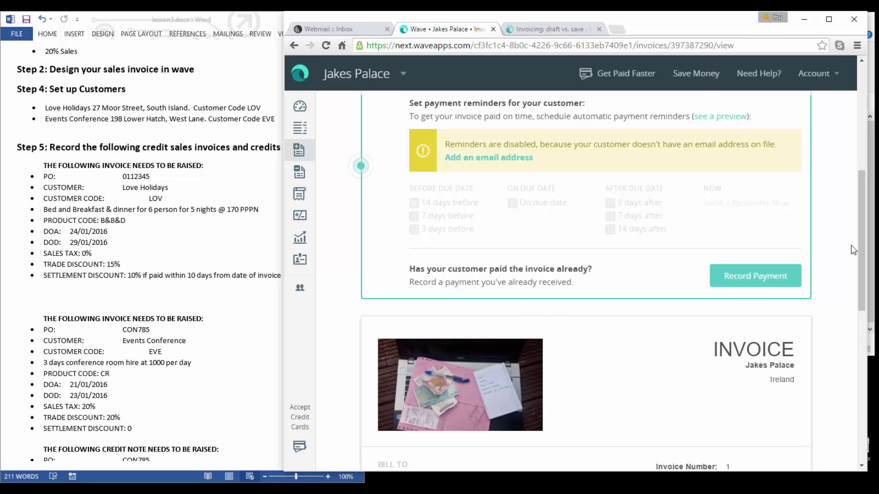
left_click_drag(861, 243, 840, 124)
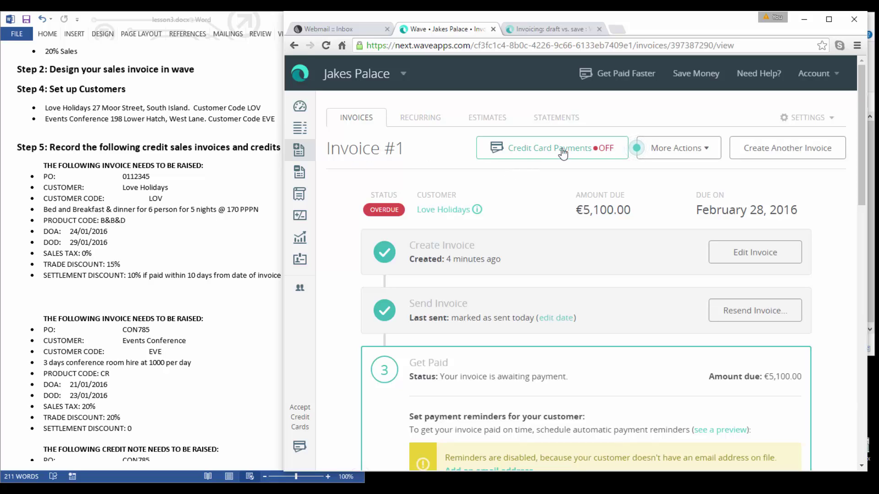
left_click(705, 151)
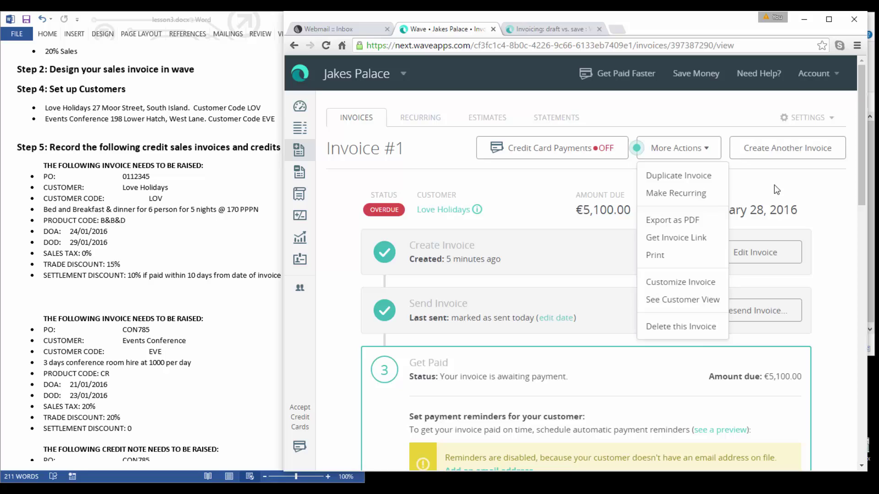
left_click(775, 158)
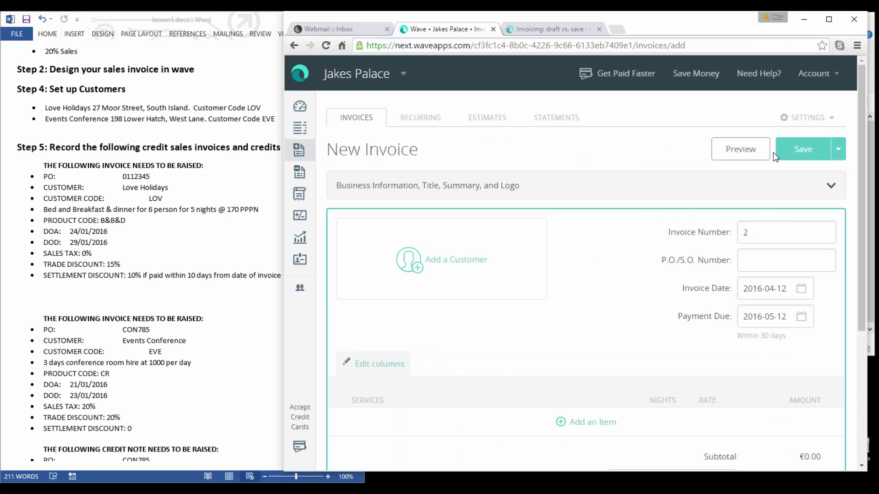
Start a new customer named 'Events Conference' for invoice 2.
left_click(457, 267)
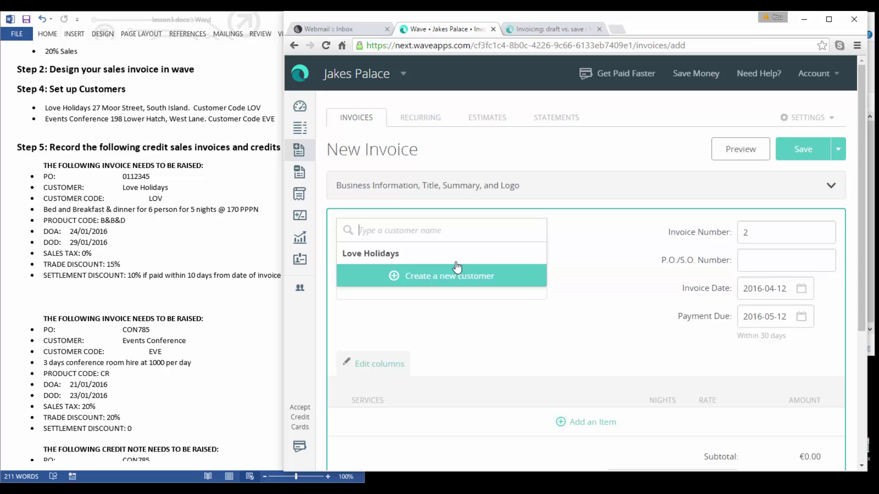
left_click(447, 282)
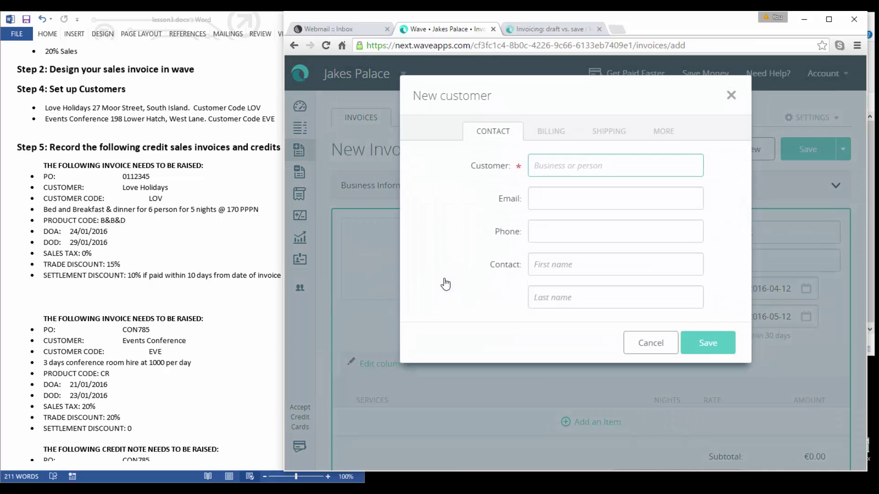
type("Event s ")
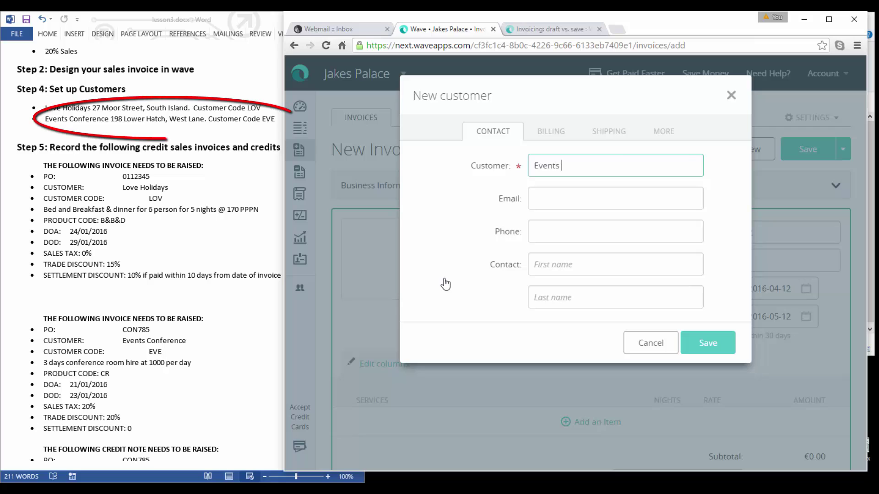
type("Conference")
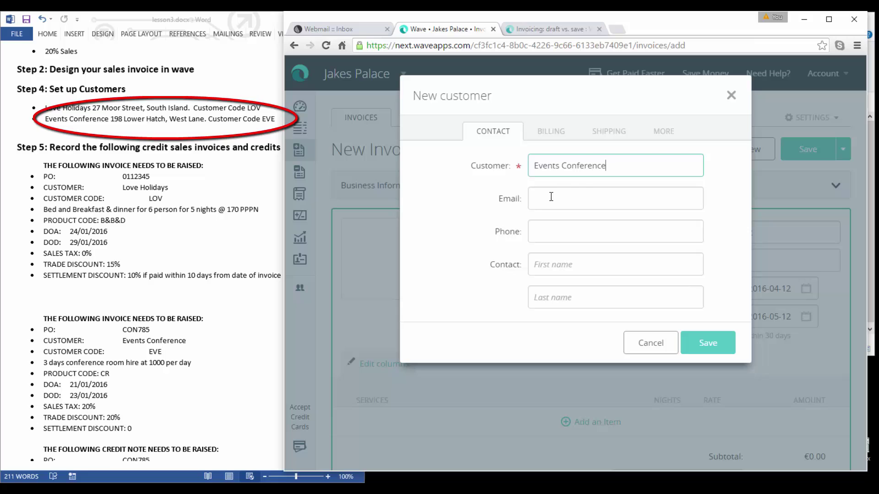
Set the customer's billing currency to EUR, add the billing address and account number, and save.
left_click(551, 131)
left_click(568, 219)
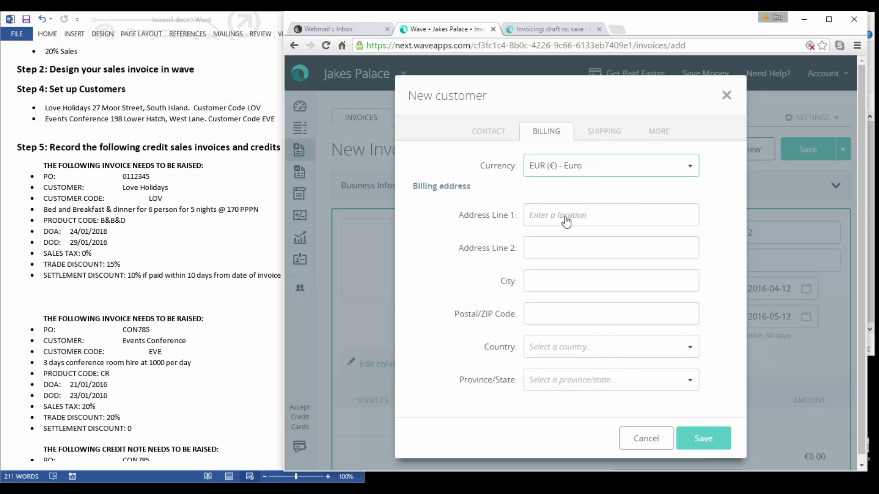
left_click(563, 219)
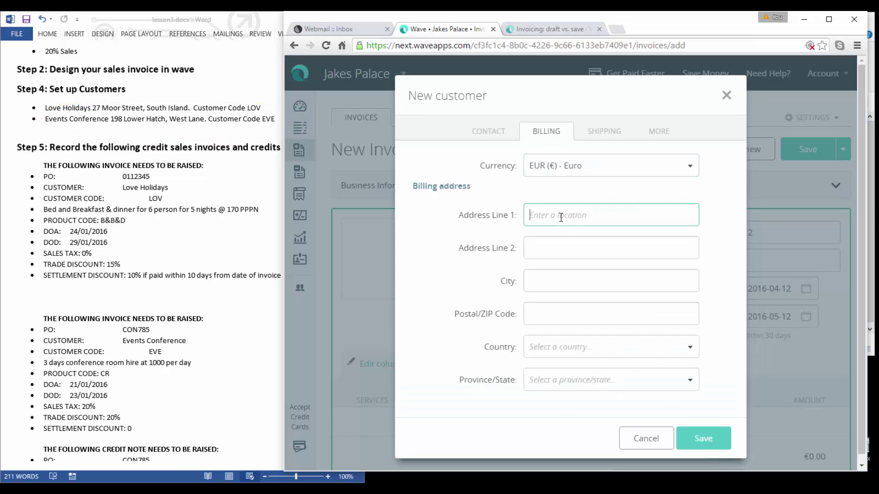
key("Tab")
type("West Lane")
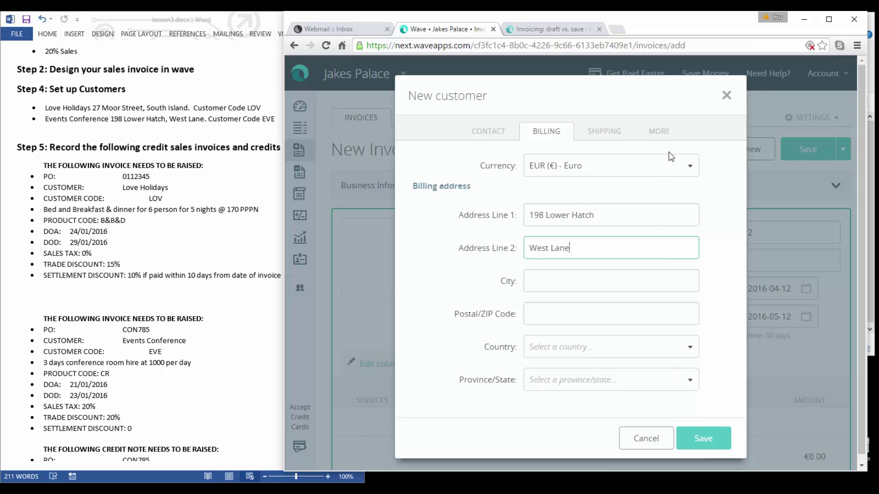
left_click(658, 132)
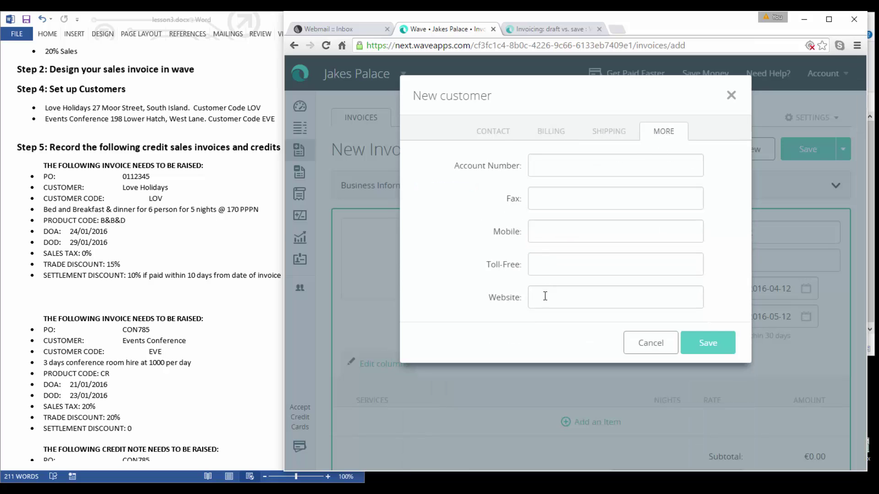
left_click(554, 168)
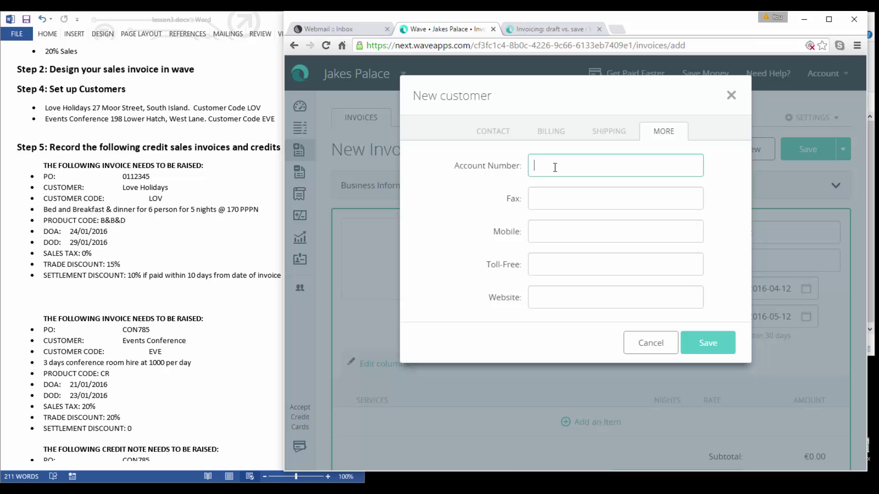
type("EVE")
left_click(715, 346)
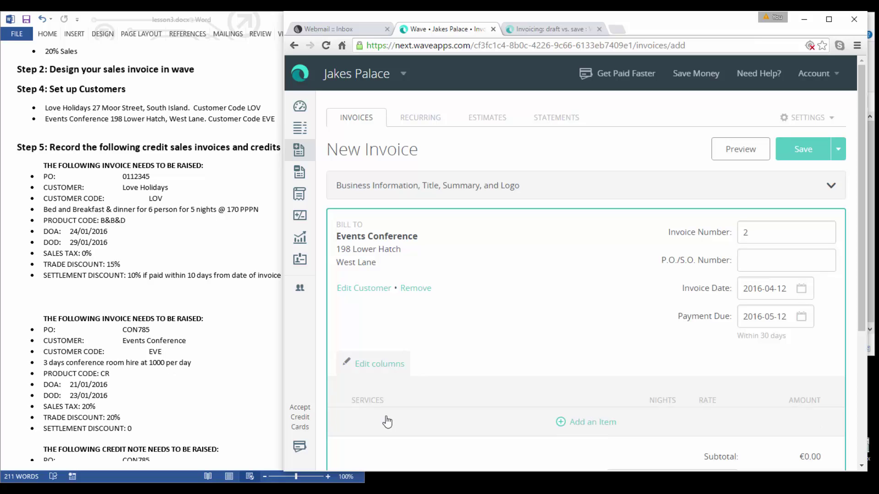
Fill in the P.O./S.O. number and set the invoice date to 23 January 2016.
left_click(757, 257)
type("con")
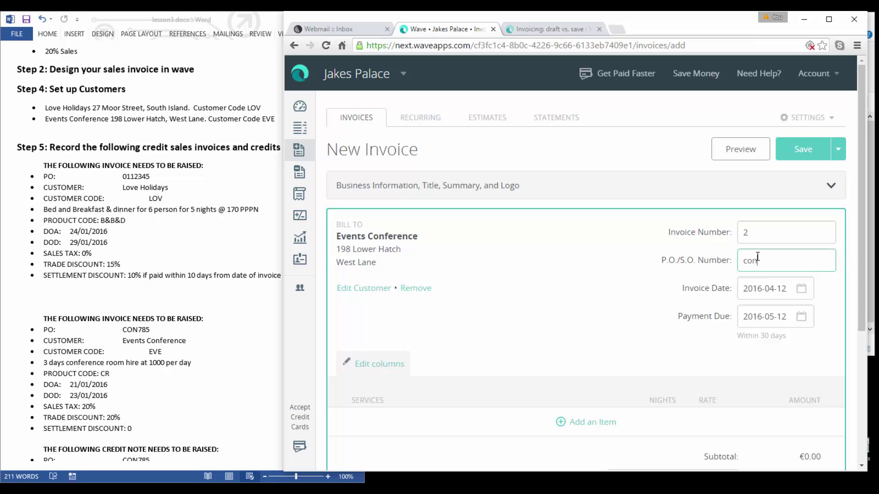
type("785")
left_click(802, 292)
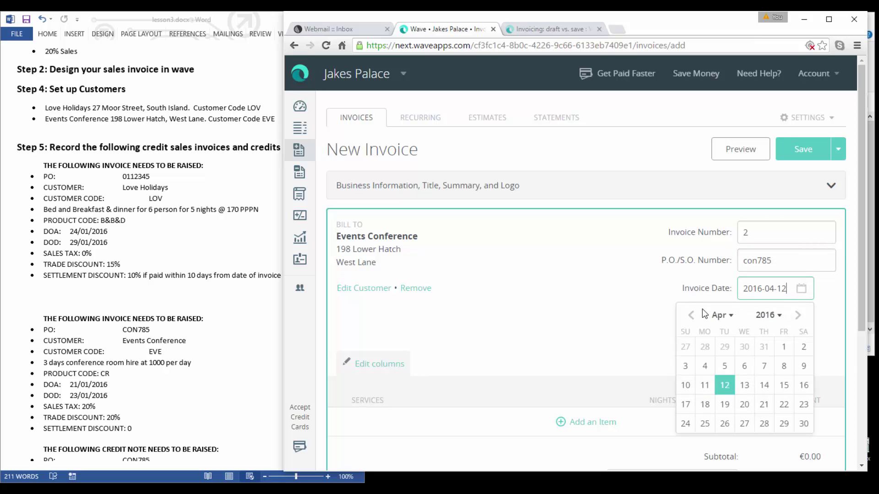
double_click(691, 317)
left_click(691, 317)
left_click(803, 405)
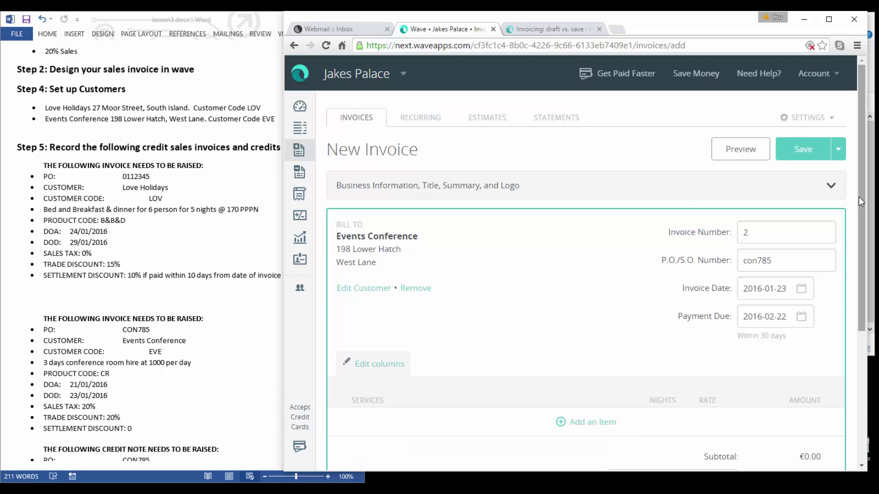
Create a new 'Conference Room' line item on the invoice.
scroll(410, 313, "down", 3)
left_click(410, 313)
type("Con")
type("ference Room")
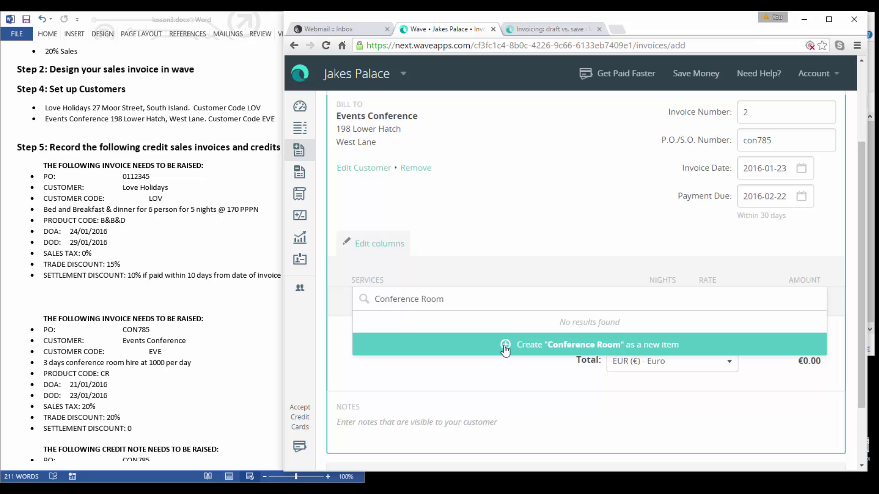
left_click(506, 348)
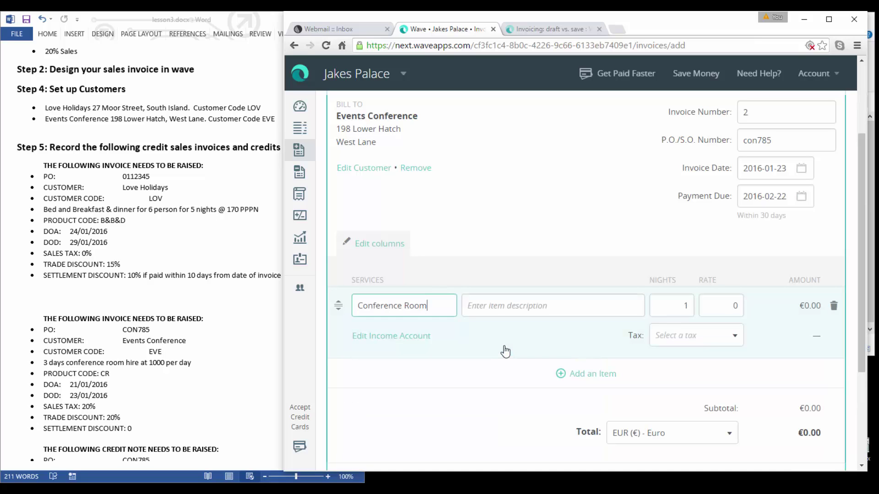
Describe the line as 'Conf room hire', 3 nights at 100, taxed 20% S 20%.
left_click(497, 309)
type("Conf")
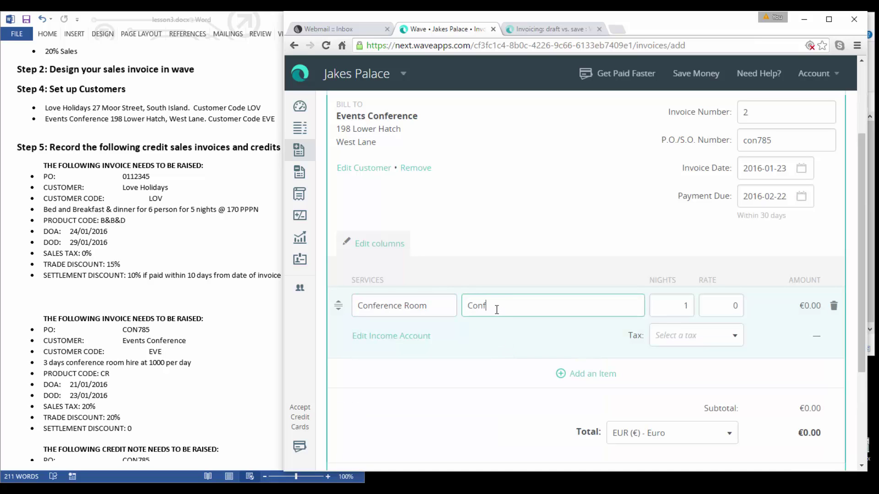
type(" room hire")
key("Tab")
type("3")
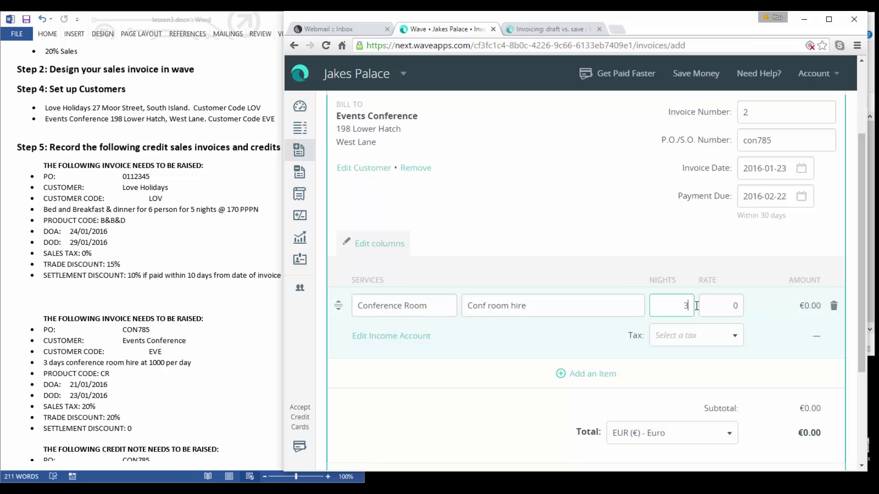
key("Tab")
type("100")
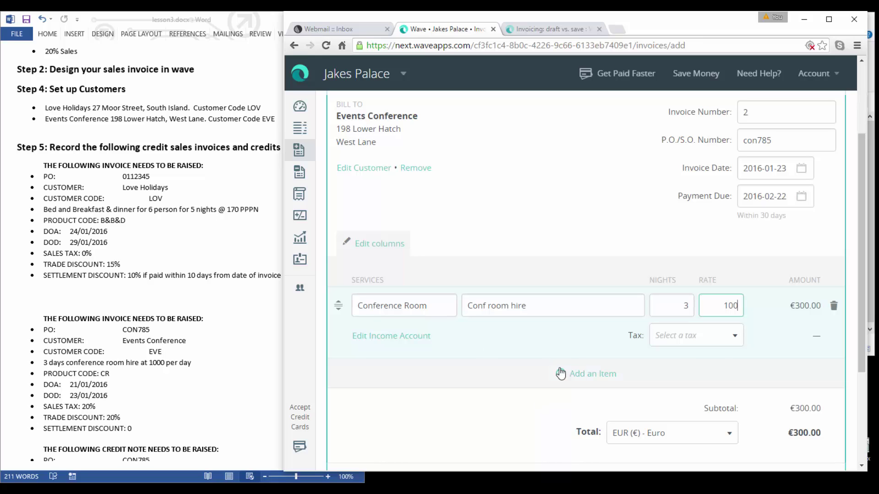
left_click(517, 336)
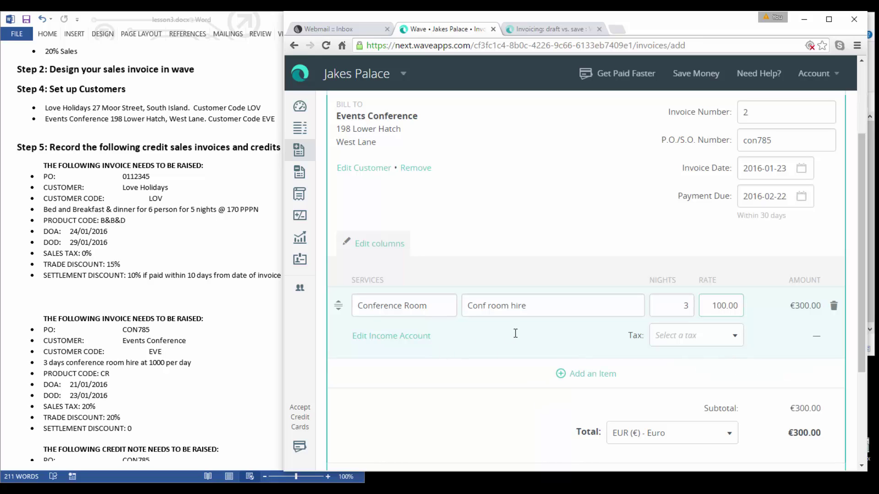
left_click(735, 337)
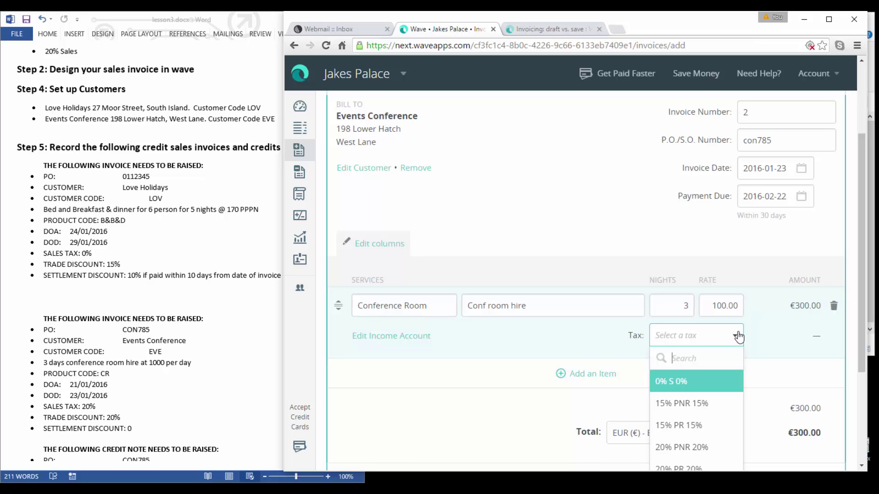
left_click(663, 429)
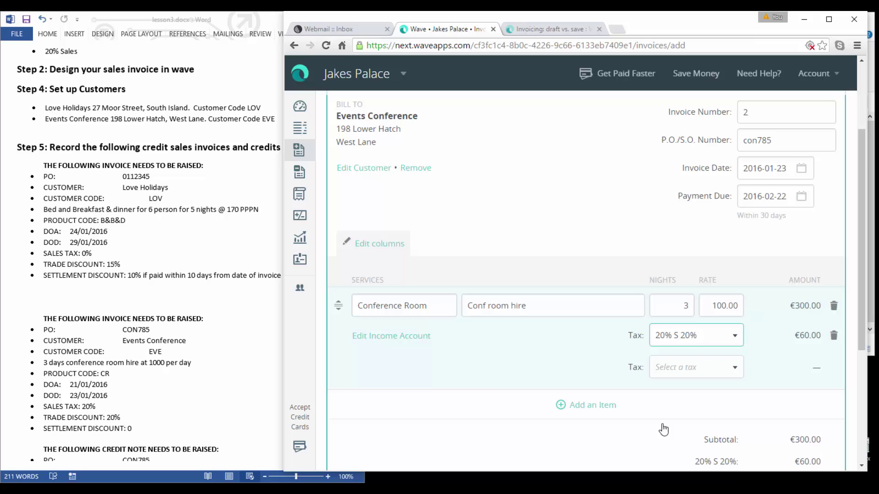
left_click(591, 408)
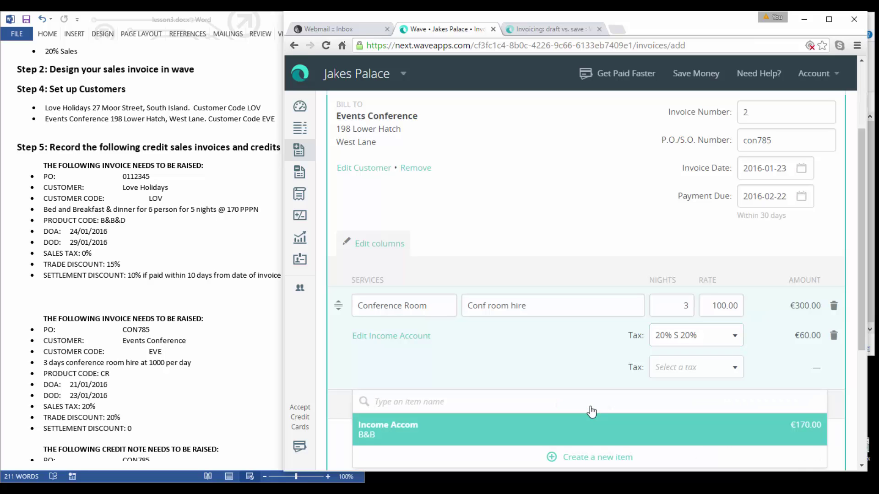
left_click_drag(860, 297, 856, 349)
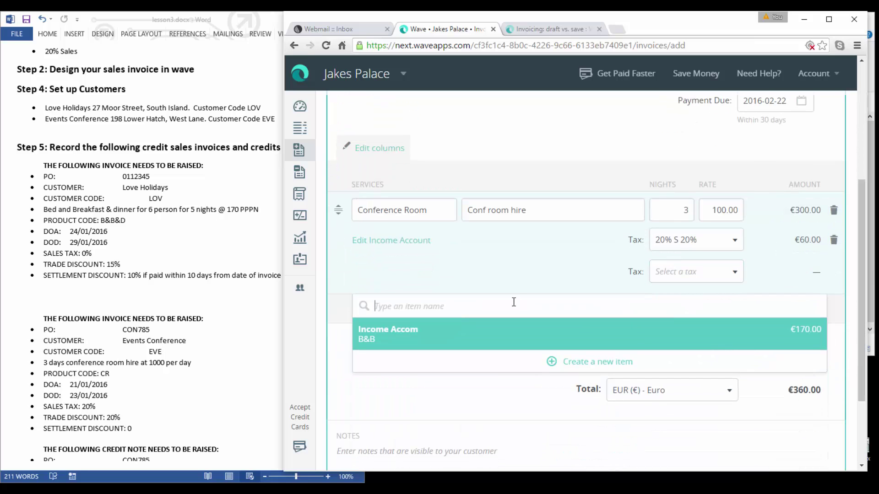
Create a 'Trade Discount' line item described as 'trade discount'.
type("bl")
key("BackSpace")
key("BackSpace")
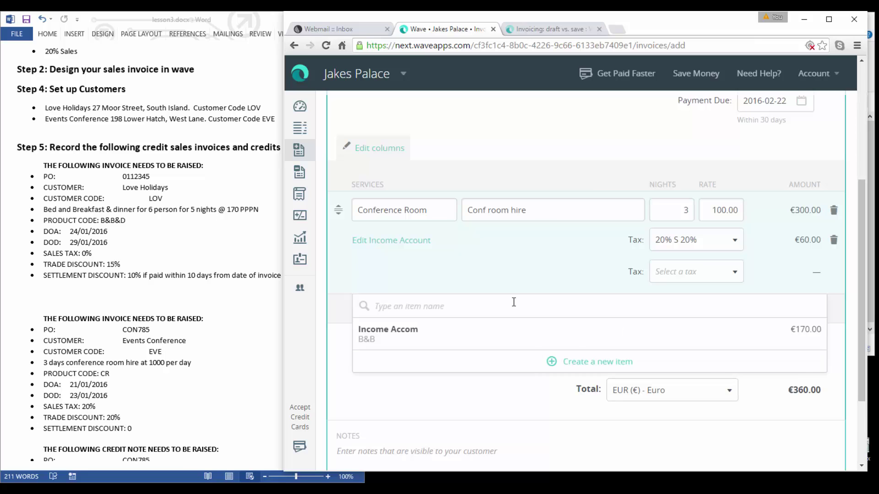
type("Trade Discount")
left_click(508, 362)
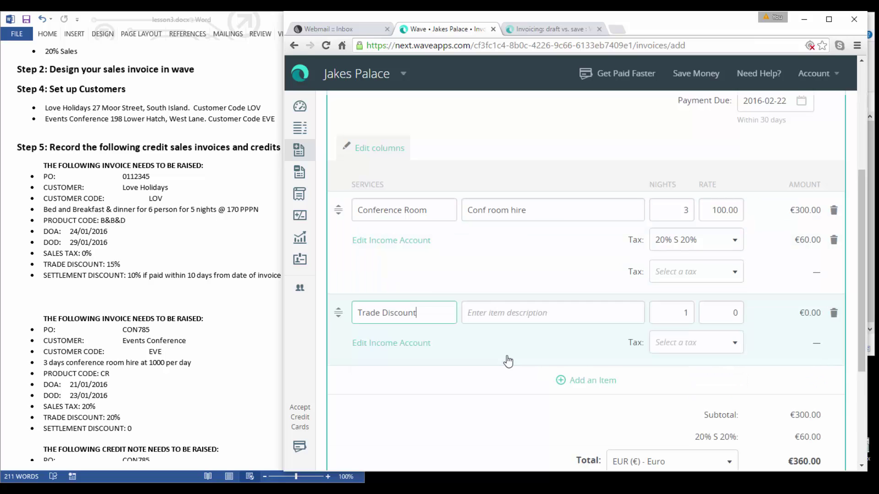
left_click(504, 316)
type("trad")
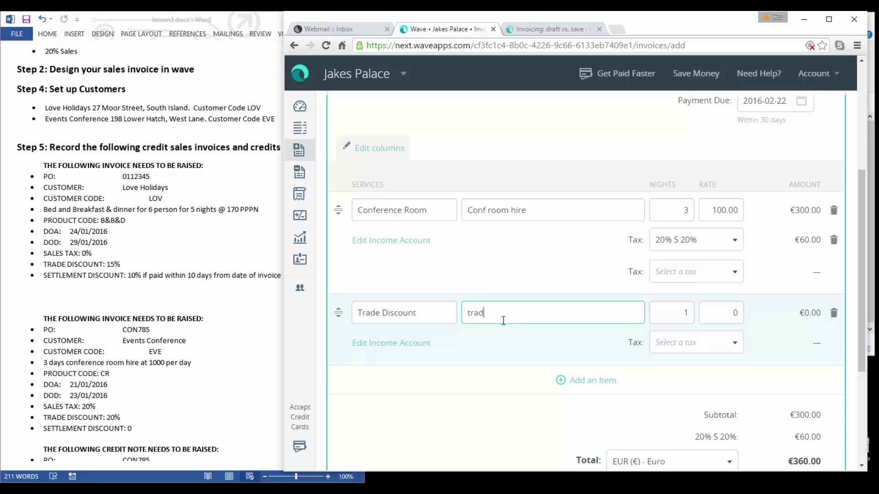
type("e discount")
Set the discount line to -3 at rate 20 with 20% S 20% tax.
double_click(678, 311)
type("-")
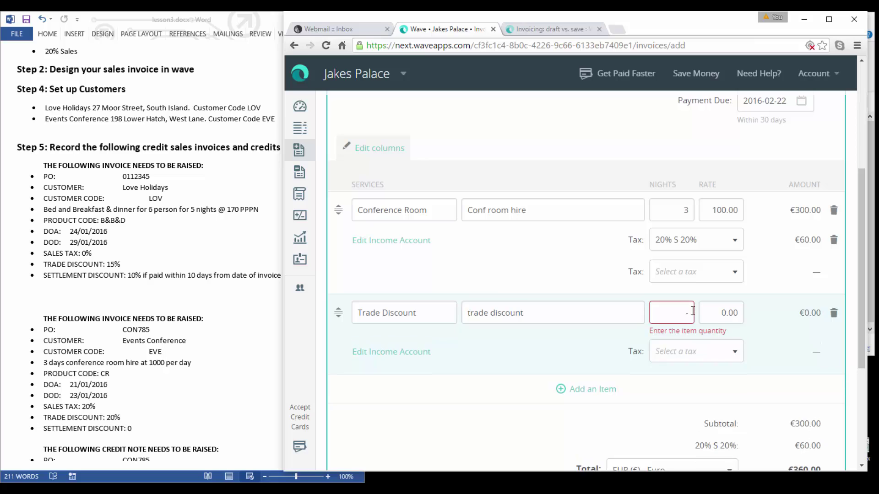
type("3")
key("Tab")
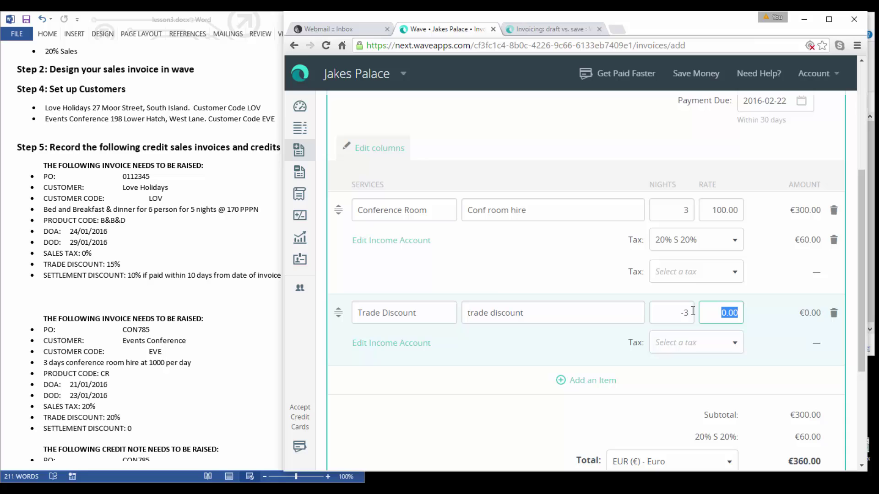
type("20")
left_click(738, 344)
type("20")
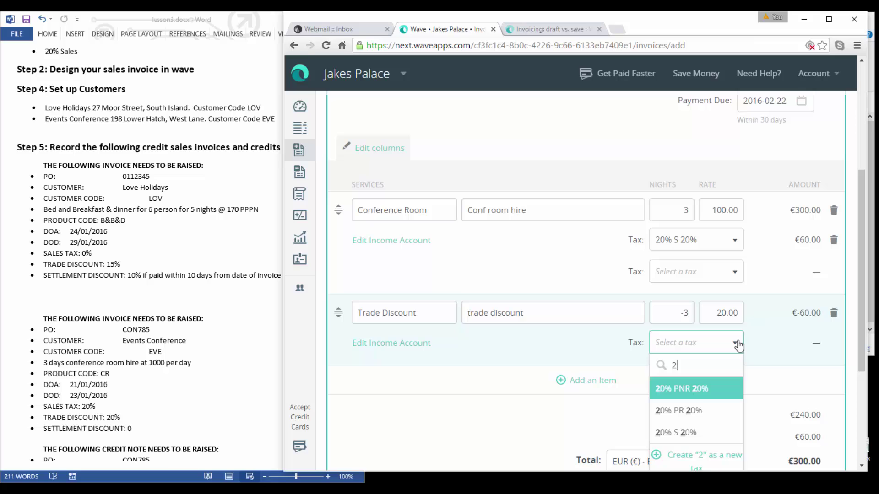
left_click(673, 433)
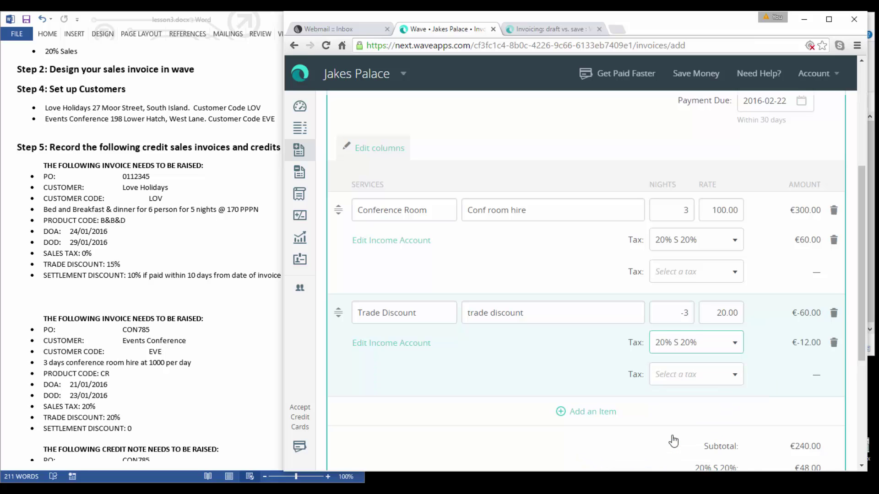
left_click_drag(859, 283, 859, 329)
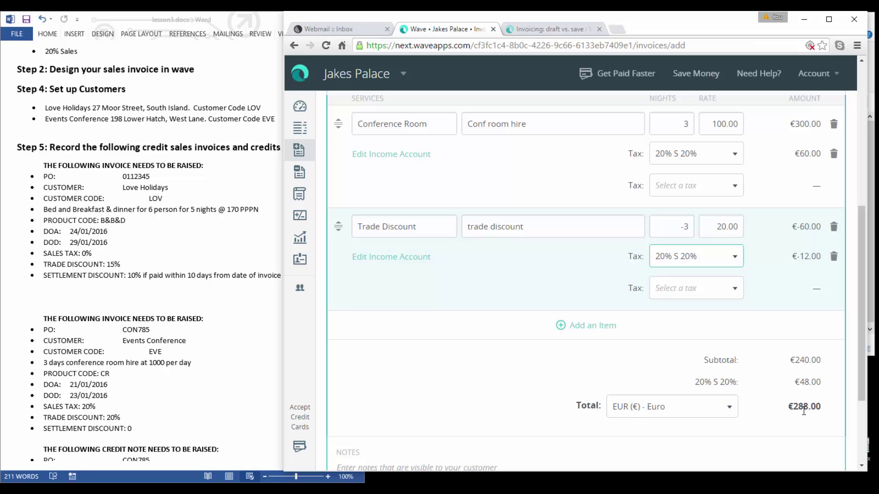
left_click_drag(860, 394, 861, 454)
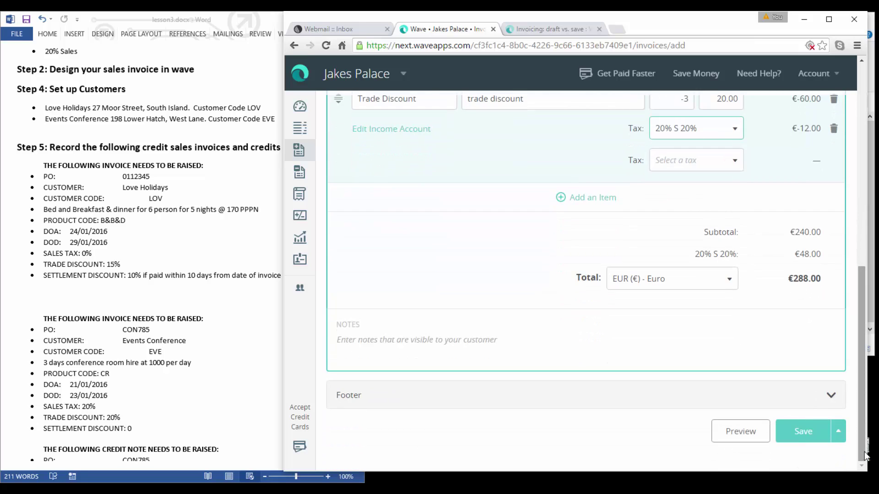
Save and approve invoice 2 for €288.00 without sending it.
left_click(805, 435)
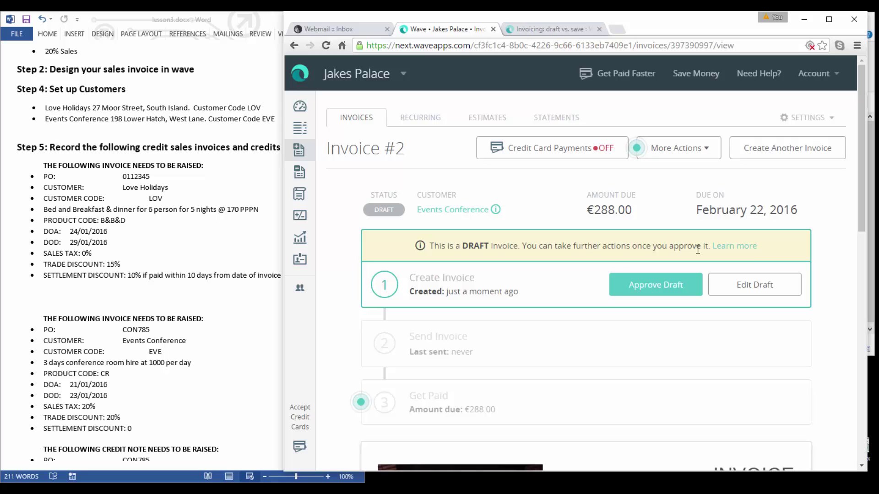
left_click(666, 292)
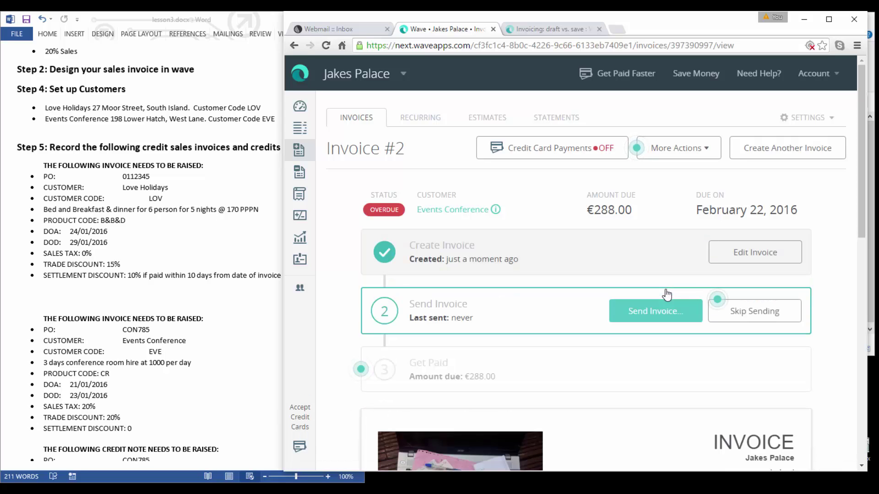
left_click(772, 316)
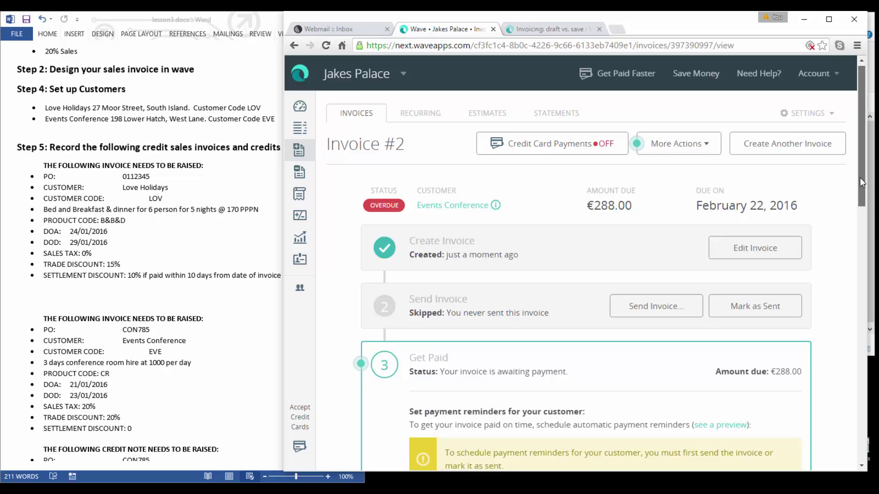
Bring the Word instructions forward and scroll to the credit note section.
scroll(859, 174, "down", 1)
scroll(855, 160, "up", 1)
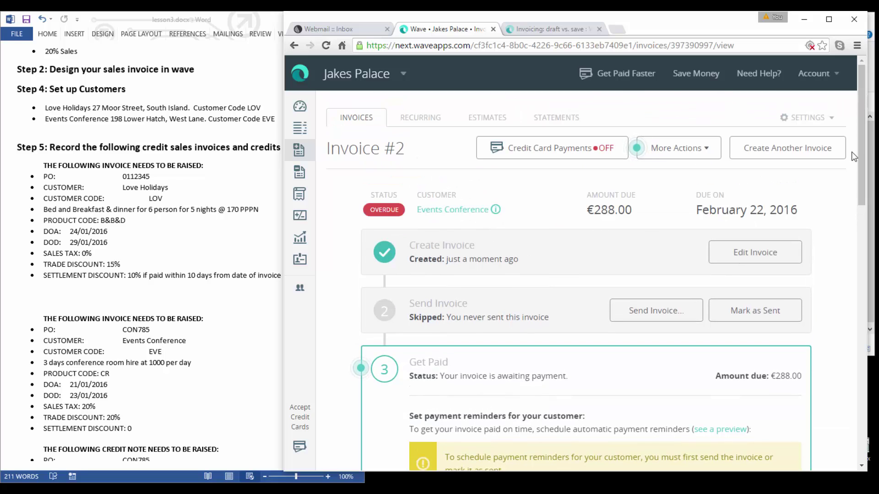
left_click(224, 343)
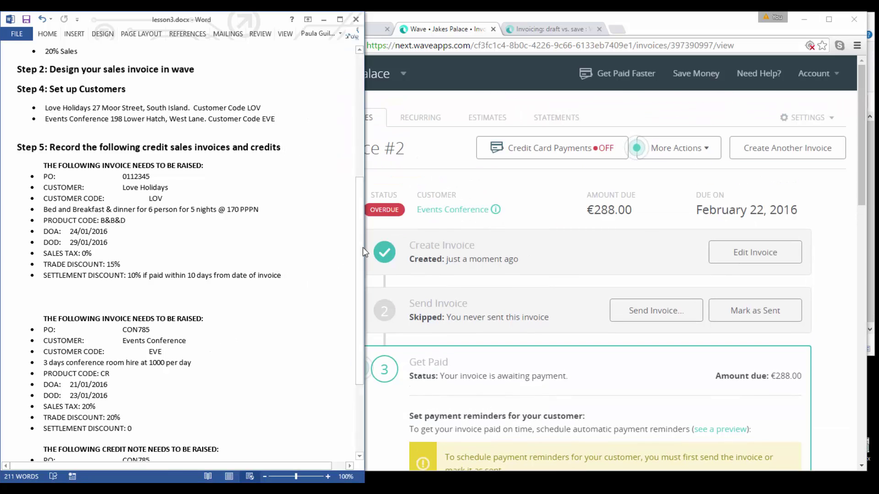
left_click_drag(362, 250, 353, 317)
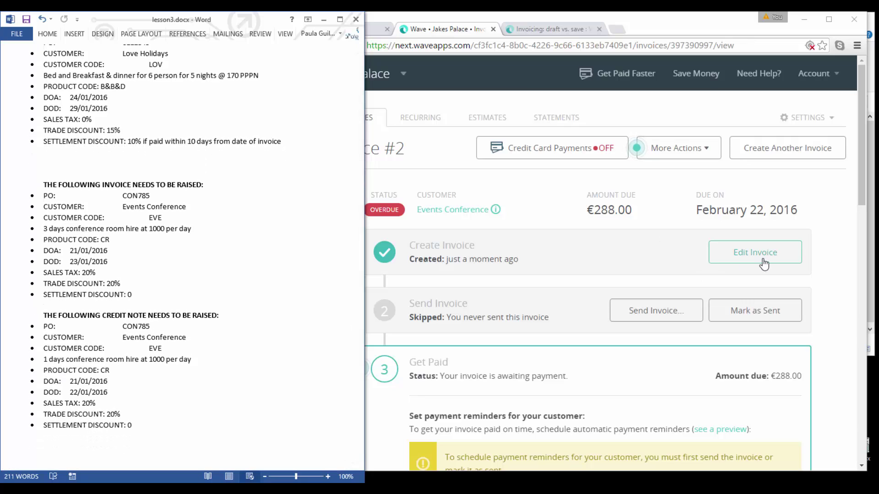
Start invoice 3 for Events Conference with the P.O. number and invoice date 23 January 2016.
left_click(790, 149)
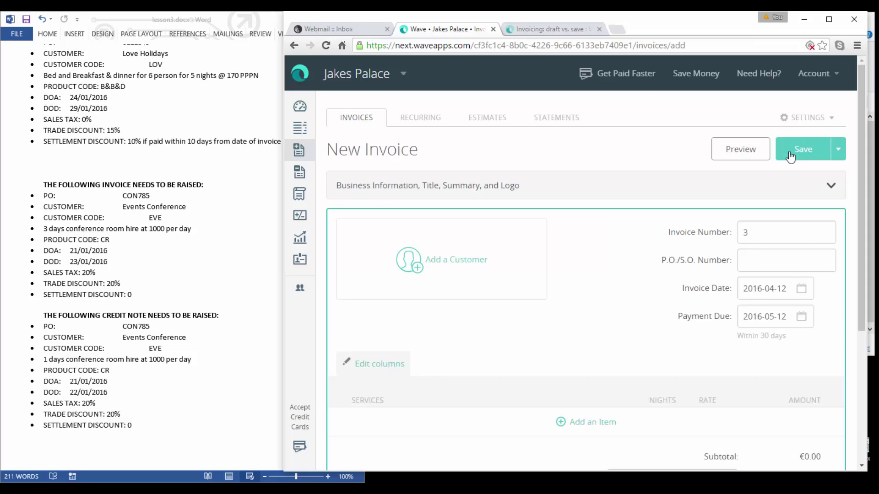
left_click(448, 265)
left_click(392, 259)
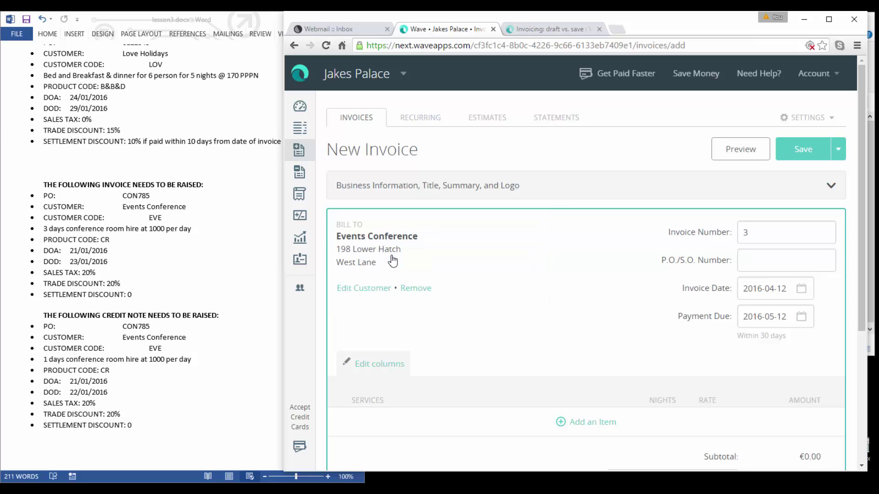
left_click(772, 261)
type("con785")
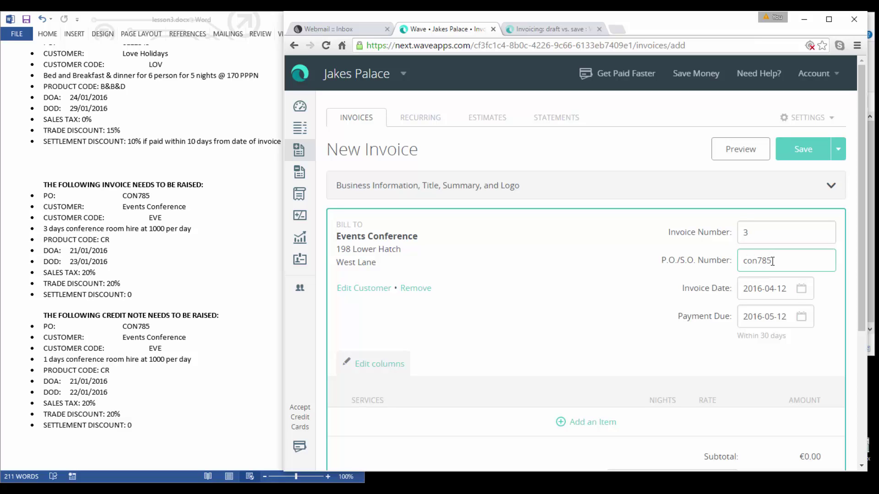
left_click(805, 290)
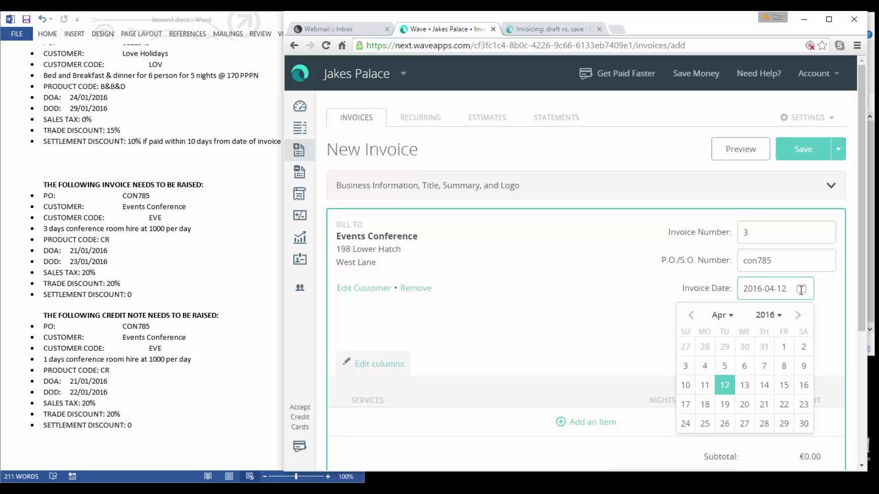
left_click(691, 315)
double_click(691, 316)
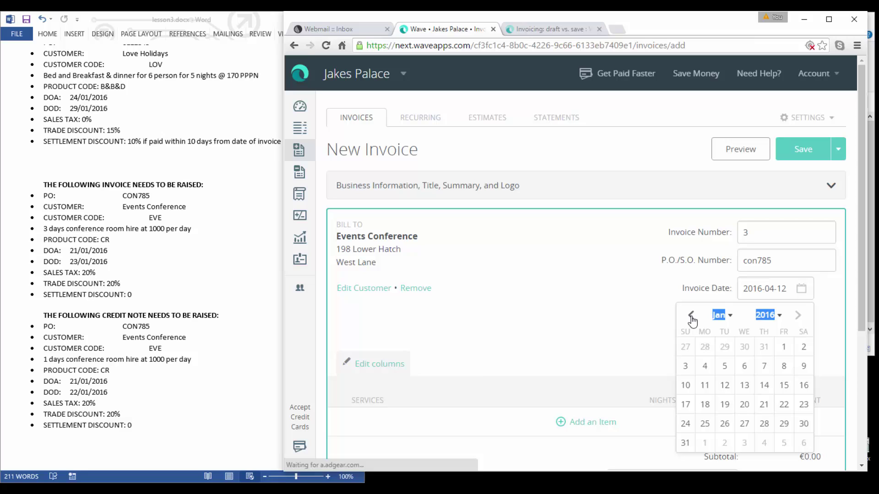
left_click(804, 404)
Add a Conference Room line reading 'Conf room hire credit for 1 day' at -1 nights.
left_click(591, 422)
left_click(379, 364)
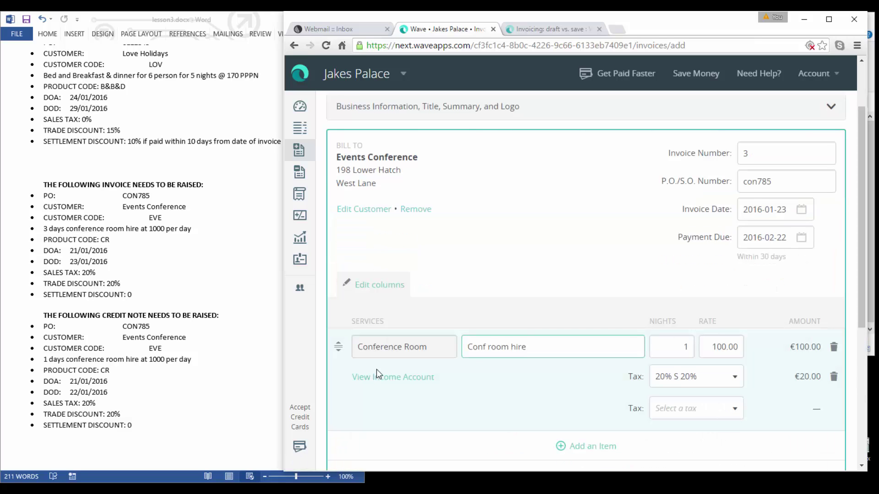
type("credit for 1 dat")
key("BackSpace")
type("y")
left_click(682, 346)
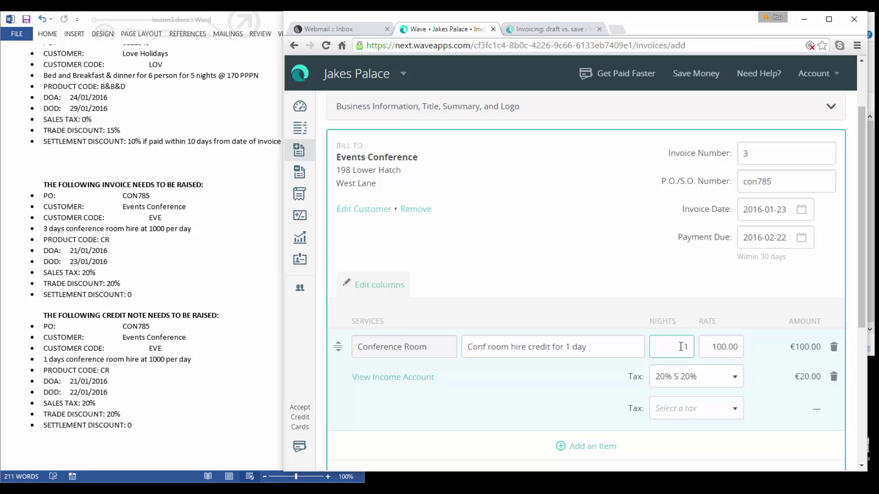
type("-")
key("Tab")
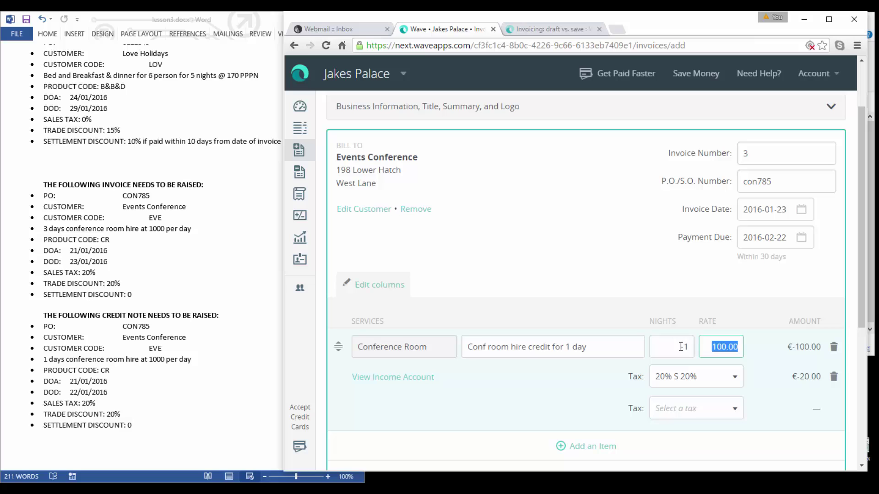
left_click(600, 448)
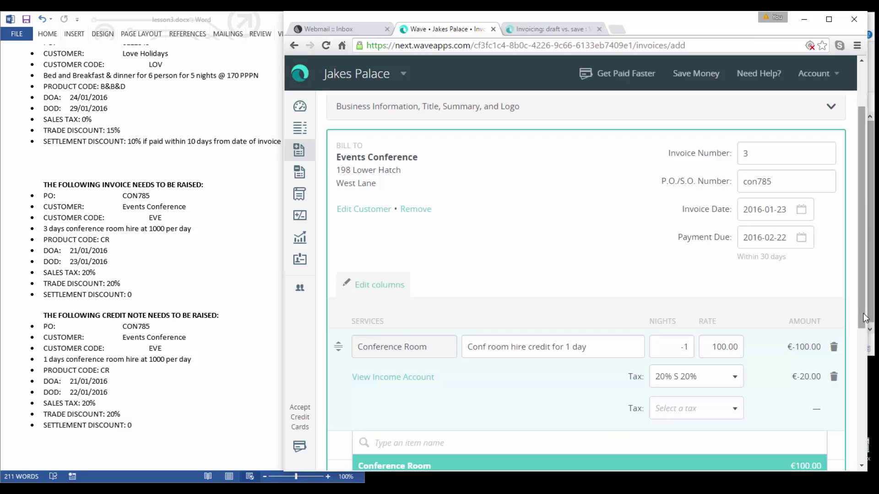
Add a Trade Discount line at 20.00 to invoice 3.
left_click_drag(861, 312, 857, 380)
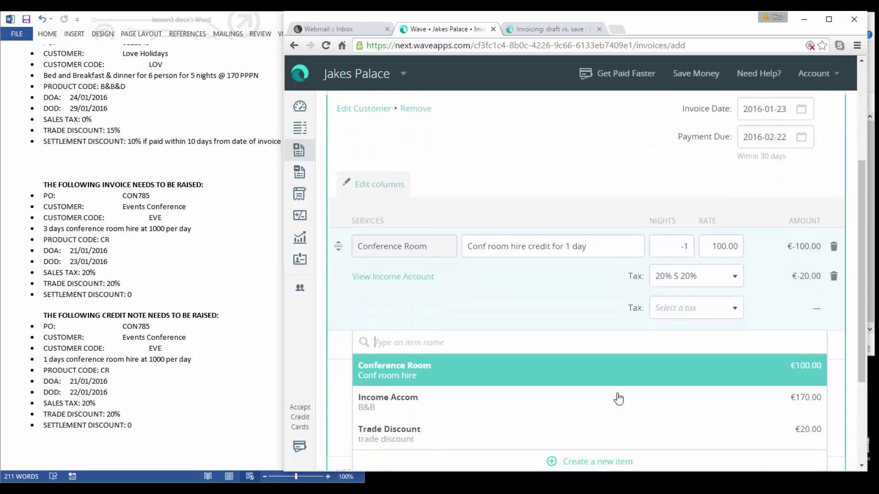
left_click(410, 435)
key("Tab")
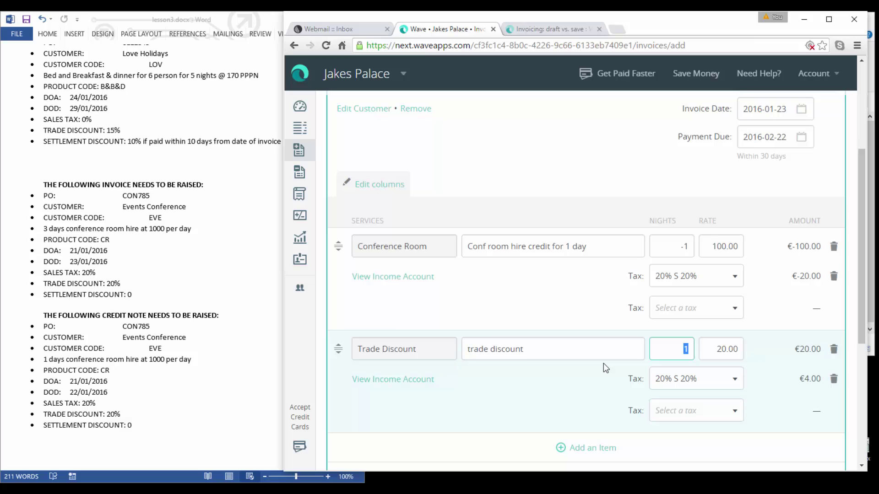
left_click(724, 349)
Save and approve invoice #3, totalling €-96.00.
left_click_drag(861, 331, 861, 392)
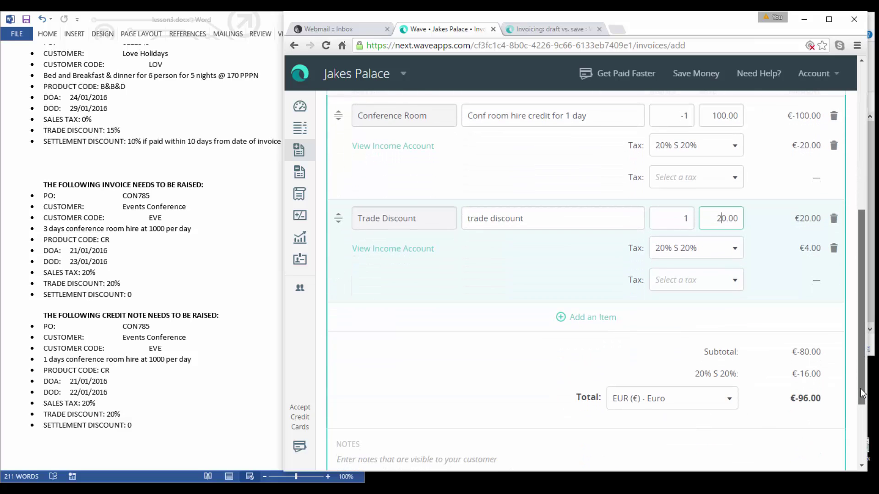
left_click_drag(862, 393, 859, 446)
left_click(802, 441)
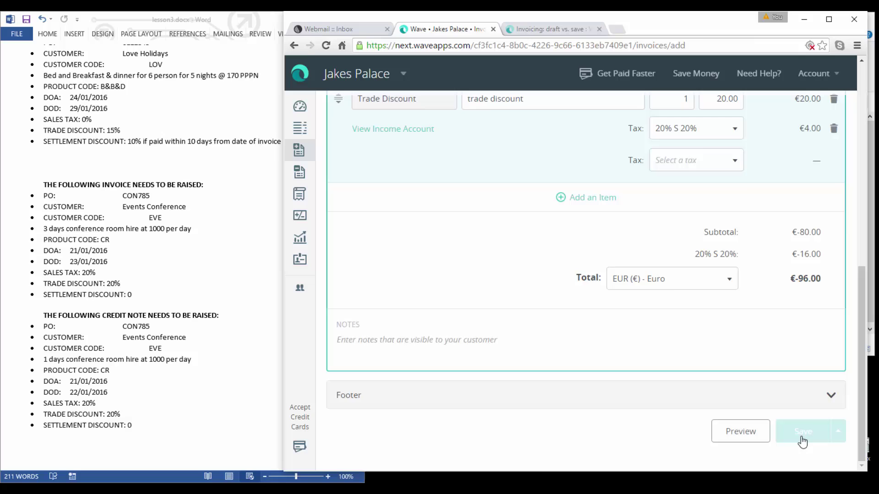
left_click(666, 293)
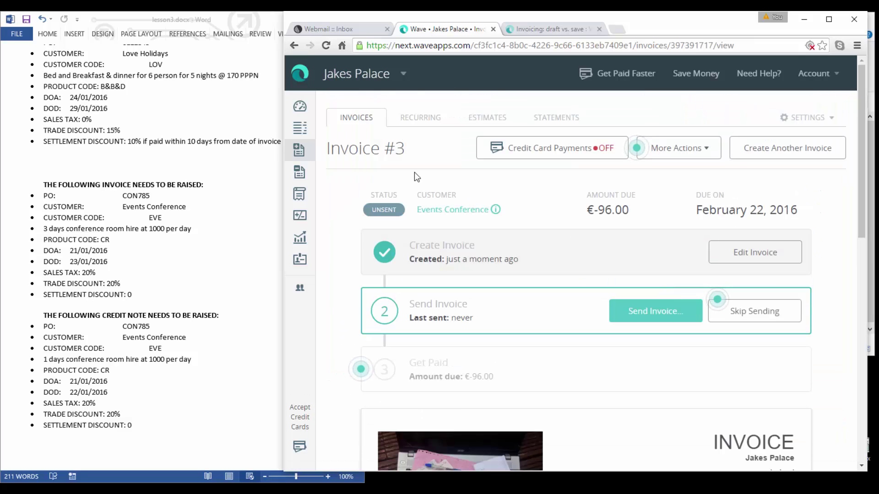
Open the Invoices list, close the 'Getting paid the easy way' banner, and review €5,292.00 outstanding.
left_click(358, 119)
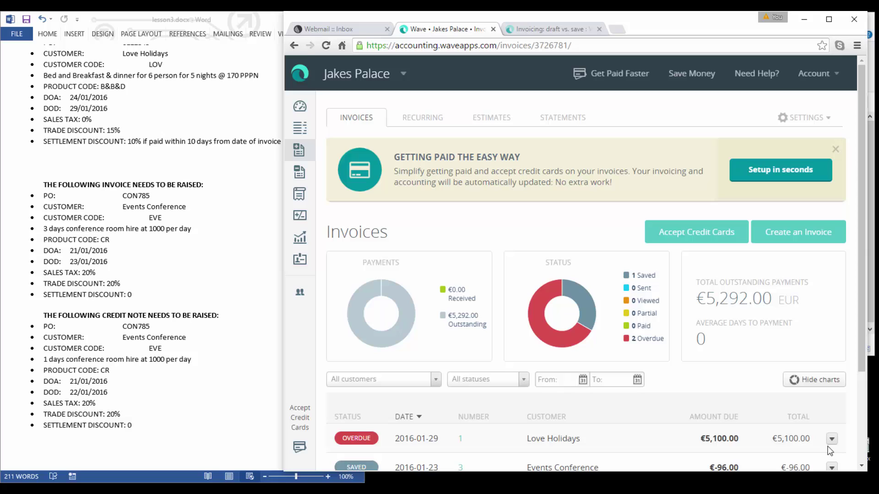
left_click(836, 149)
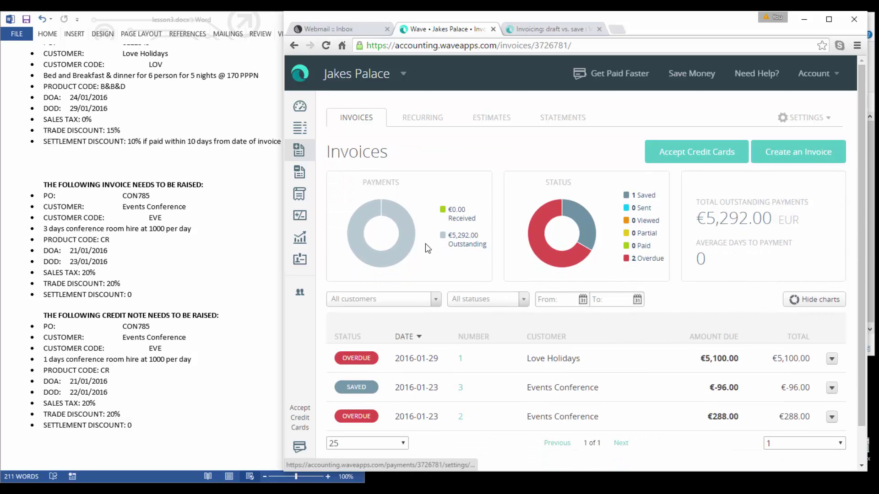
mouse_move(424, 243)
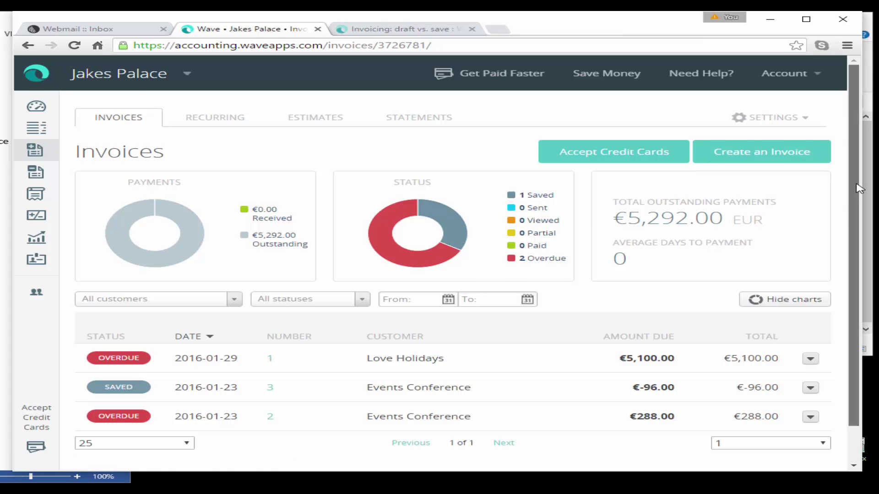
scroll(840, 243, "down", 1)
scroll(841, 185, "up", 1)
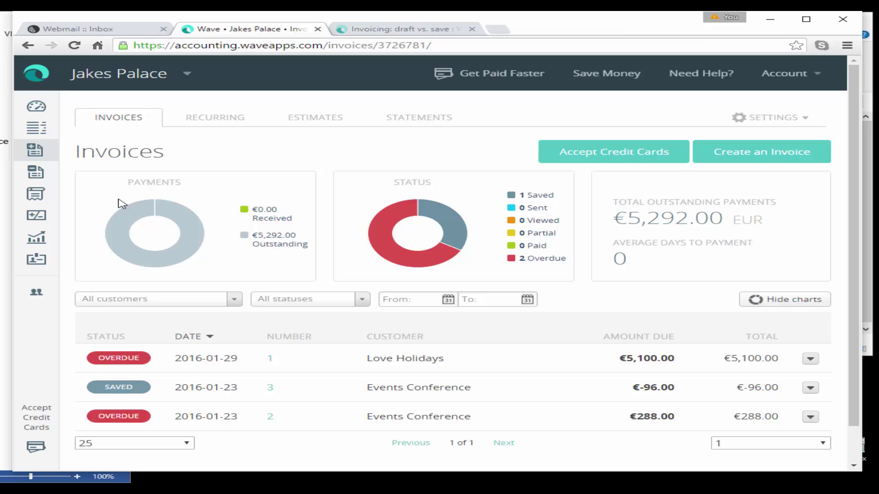
Check the Income by Customer report's 5,260.00 total, then go back to Reports.
left_click(40, 241)
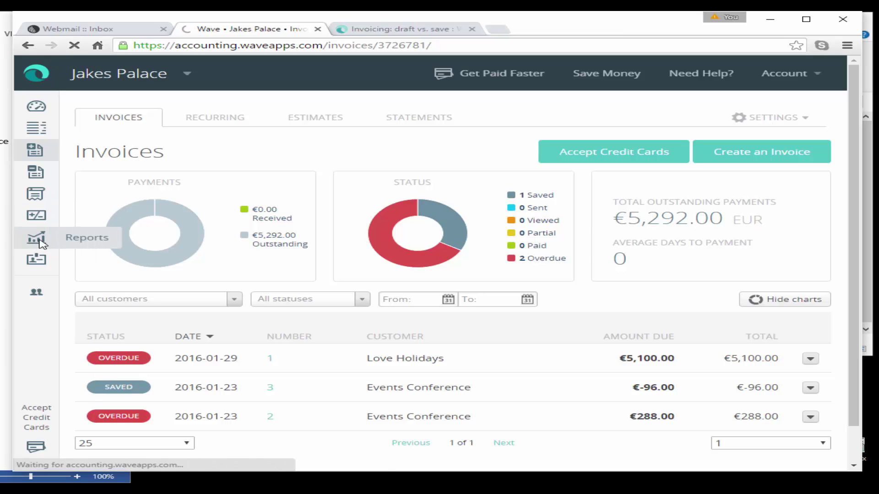
left_click_drag(858, 178, 847, 261)
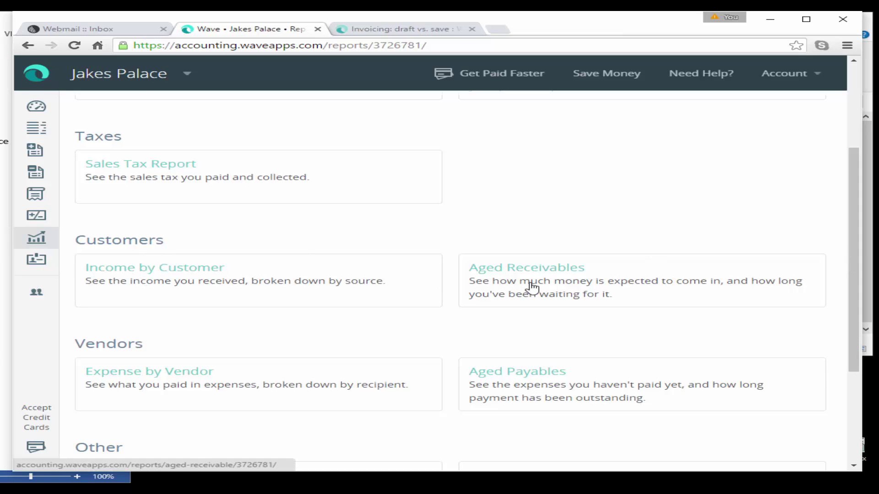
left_click(128, 272)
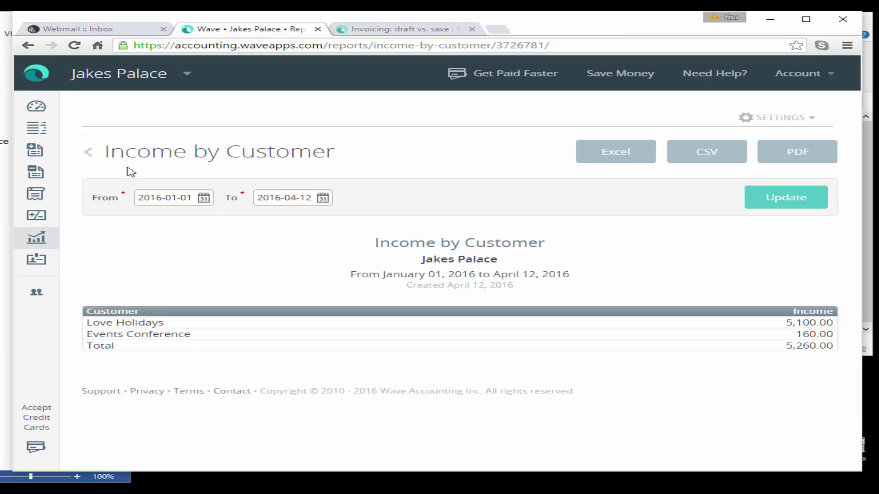
left_click(88, 158)
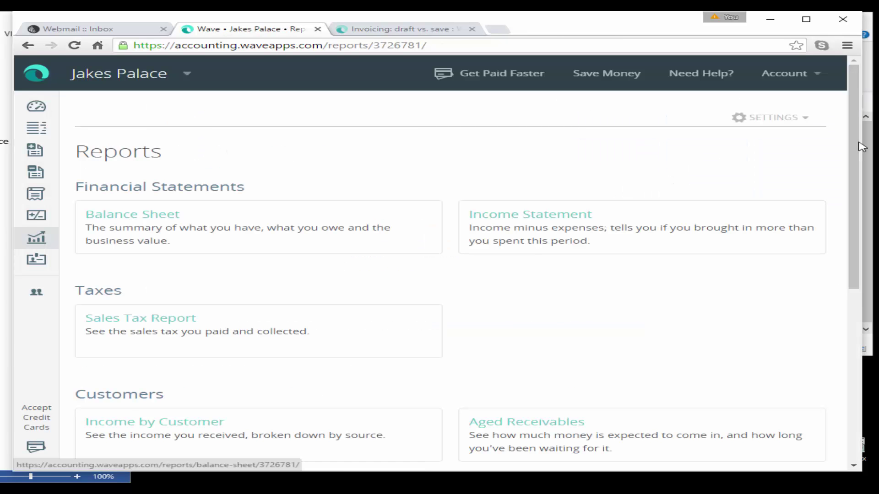
scroll(835, 218, "down", 3)
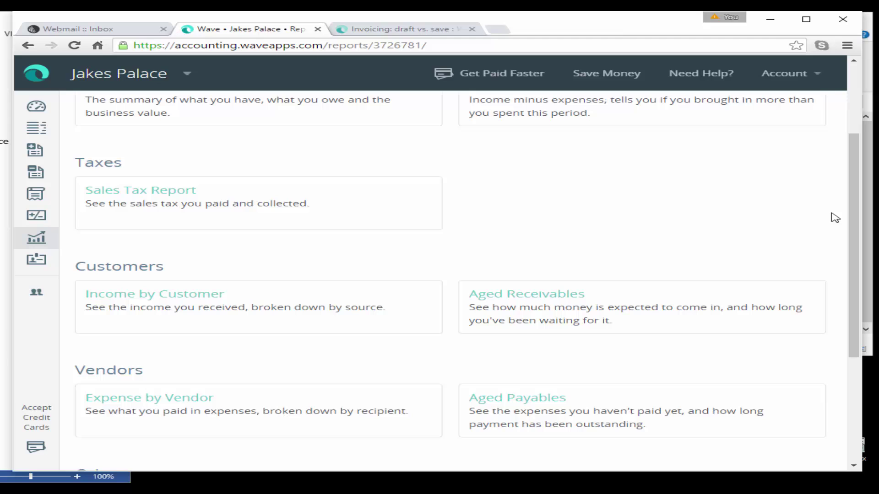
Check the Aged Receivables report's 5,292.00 total, then go to the Dashboard.
left_click(533, 297)
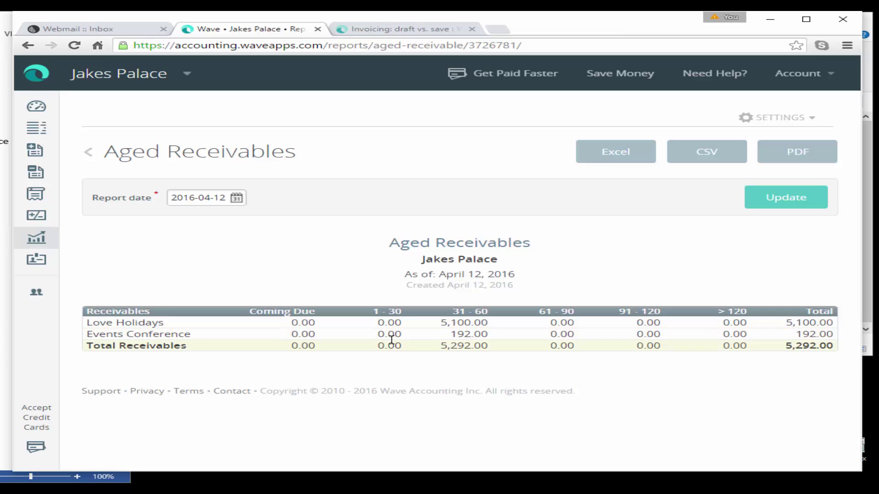
left_click(50, 111)
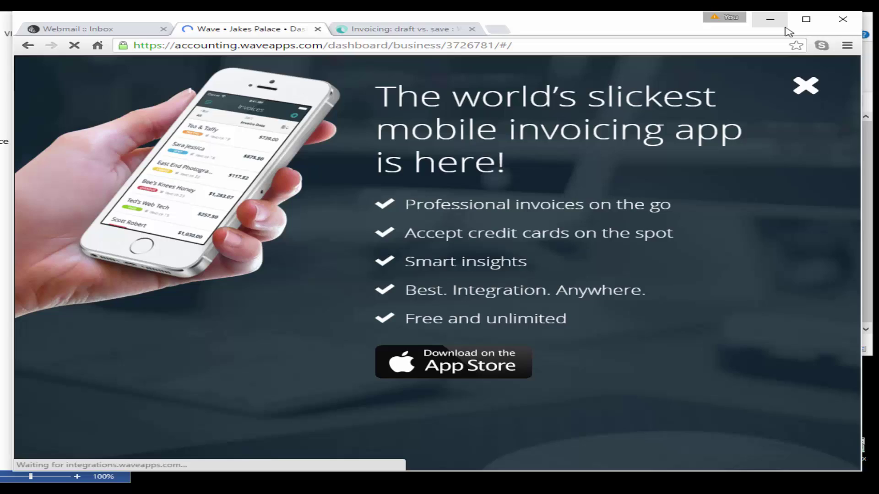
Dismiss the mobile-app popup and review the dashboard down to the €1,754.60 2016 net income.
left_click(807, 19)
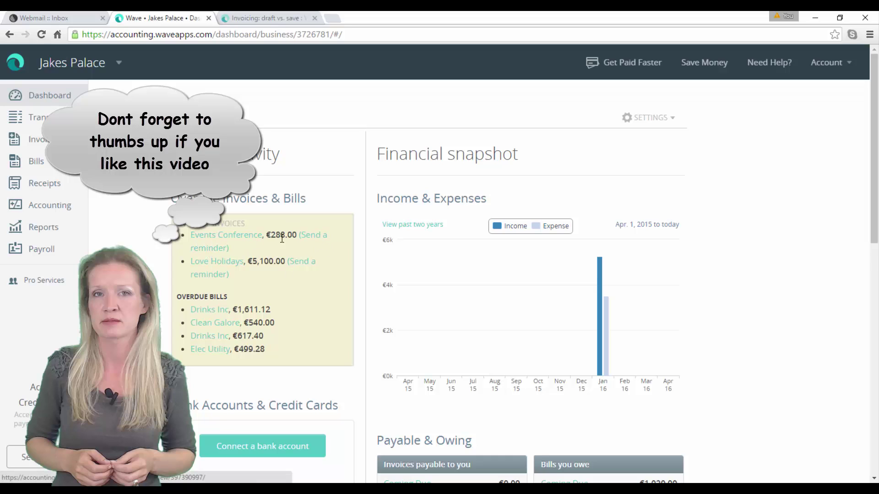
left_click_drag(871, 121, 871, 156)
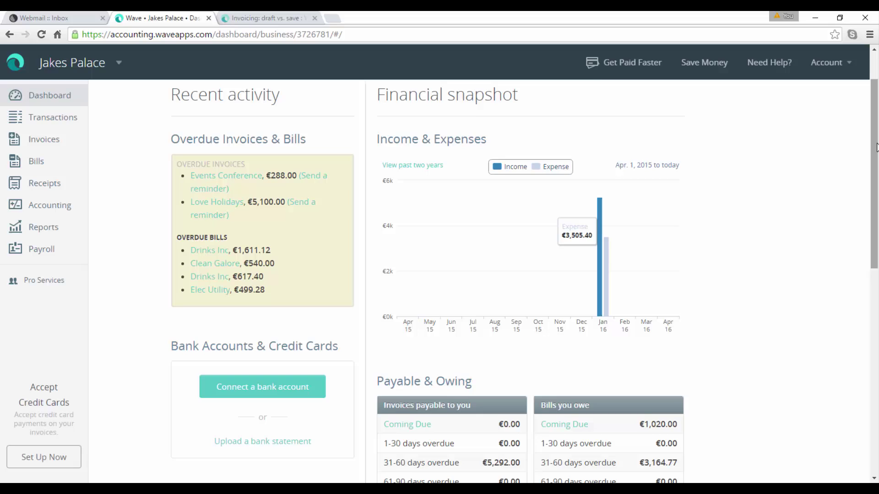
scroll(524, 221, "down", 3)
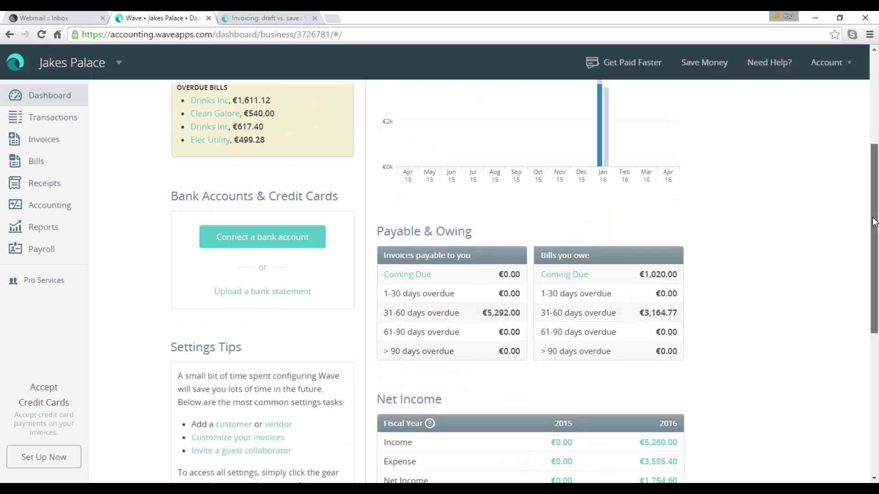
left_click_drag(867, 222, 865, 280)
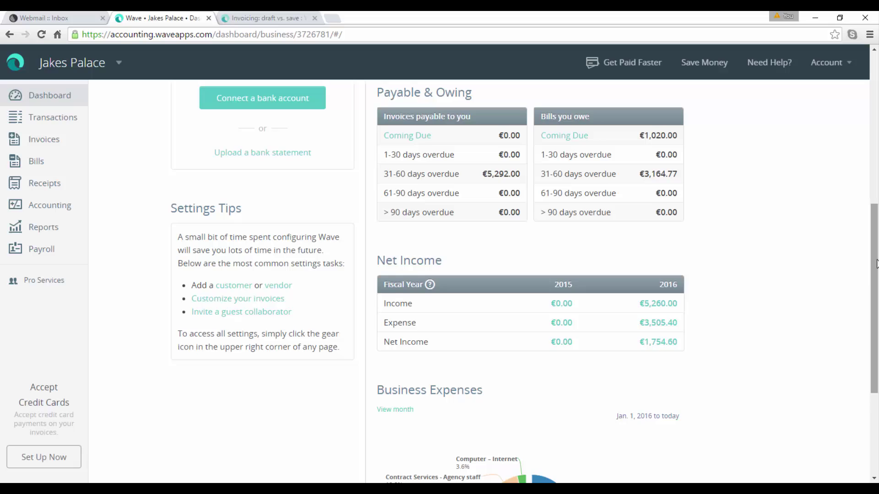
left_click_drag(875, 282, 859, 326)
scroll(859, 326, "down", 1)
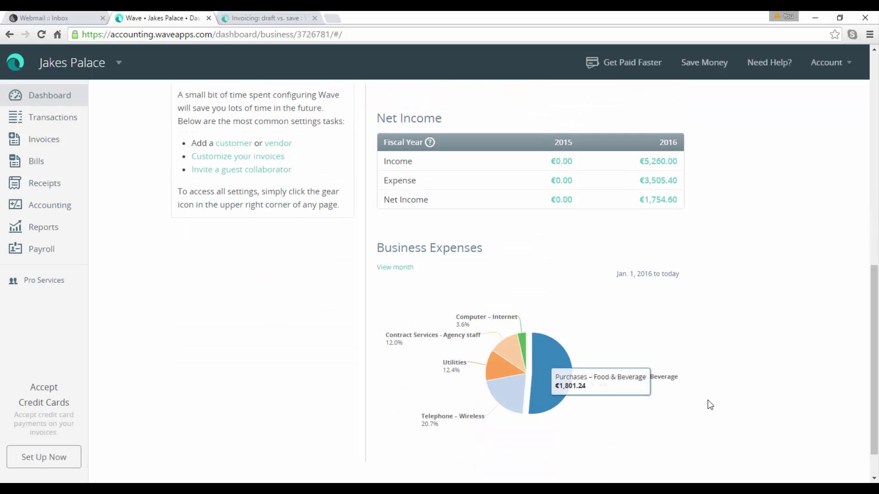
left_click_drag(876, 375, 845, 109)
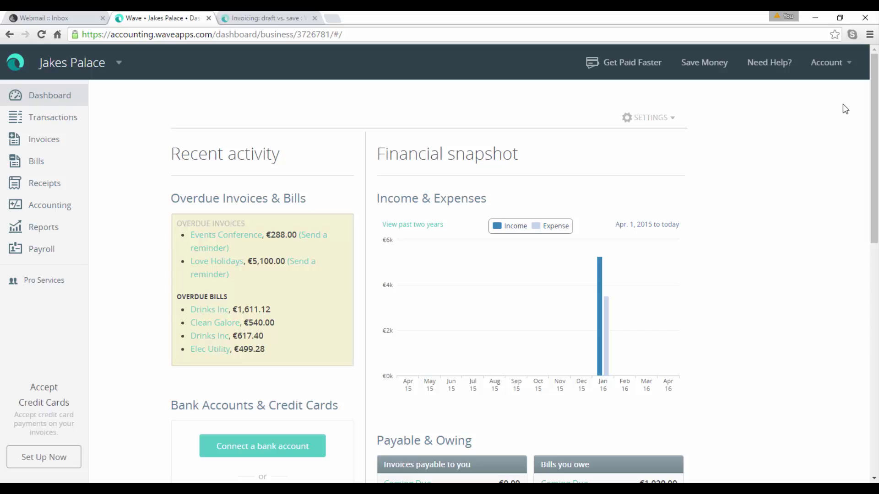